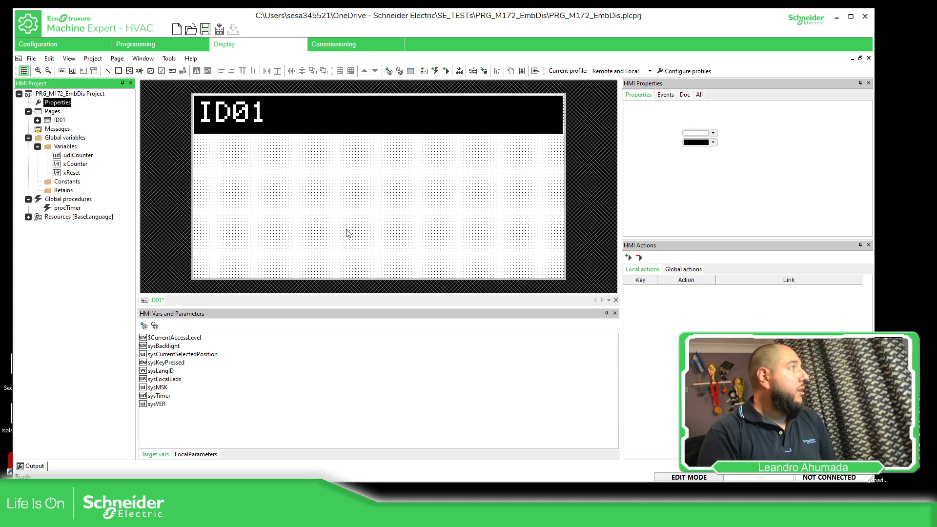
# Add a string element about four characters wide to page ID01, below the title bar at about X 49, Y 23
pyautogui.click(347, 233)
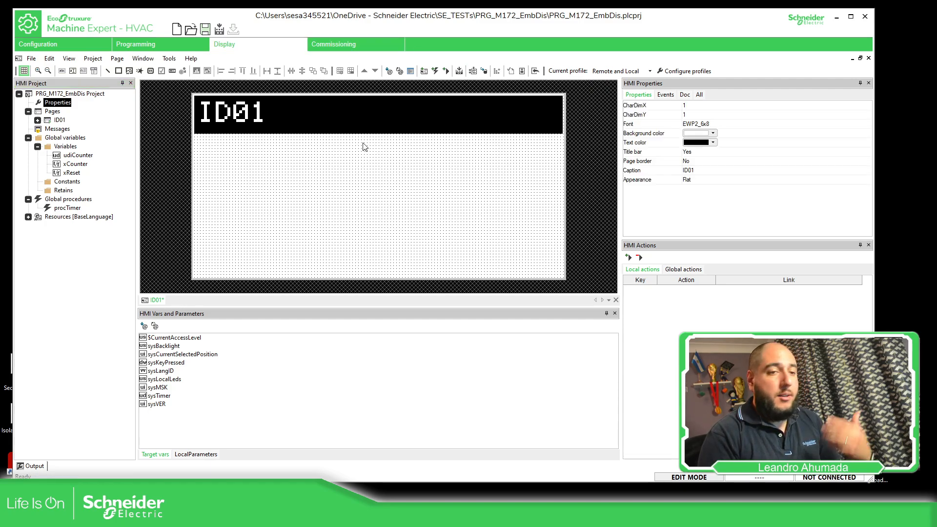
pyautogui.click(62, 72)
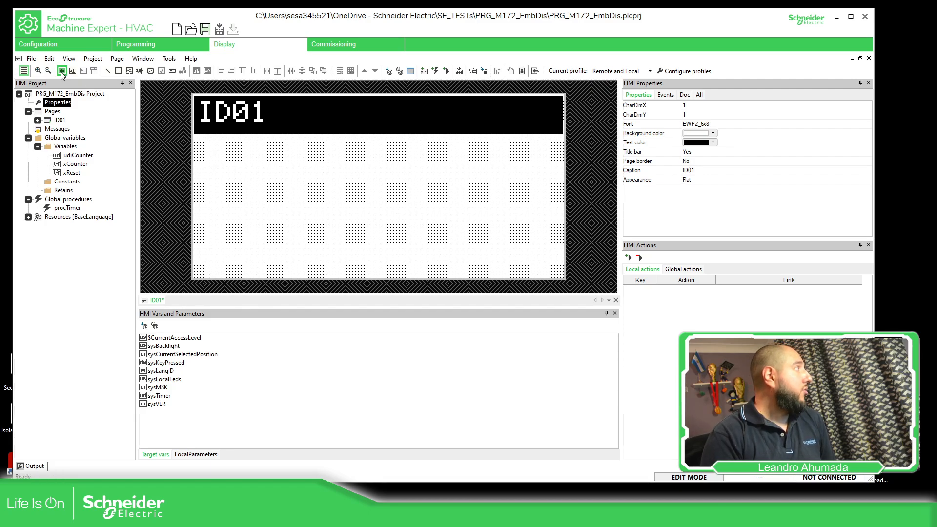
pyautogui.click(291, 173)
pyautogui.moveTo(291, 173); pyautogui.dragTo(419, 180)
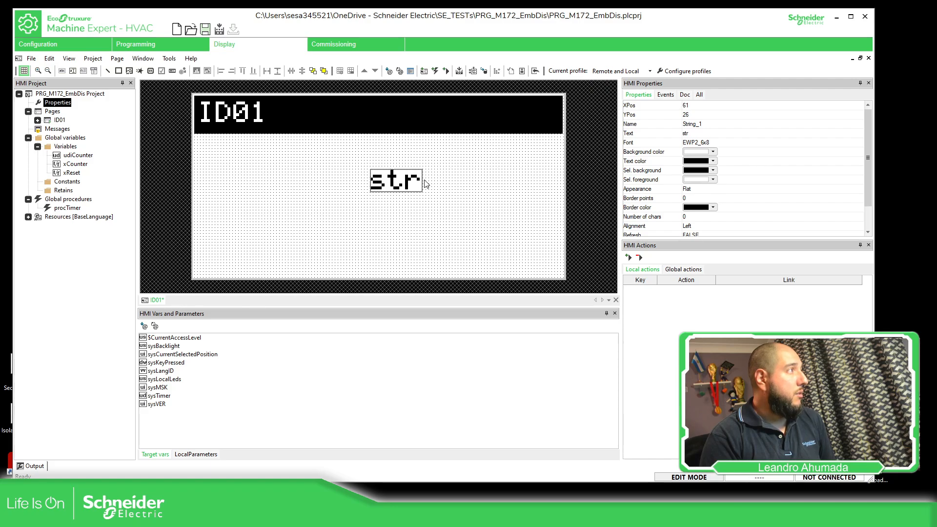
pyautogui.moveTo(434, 178); pyautogui.dragTo(372, 167)
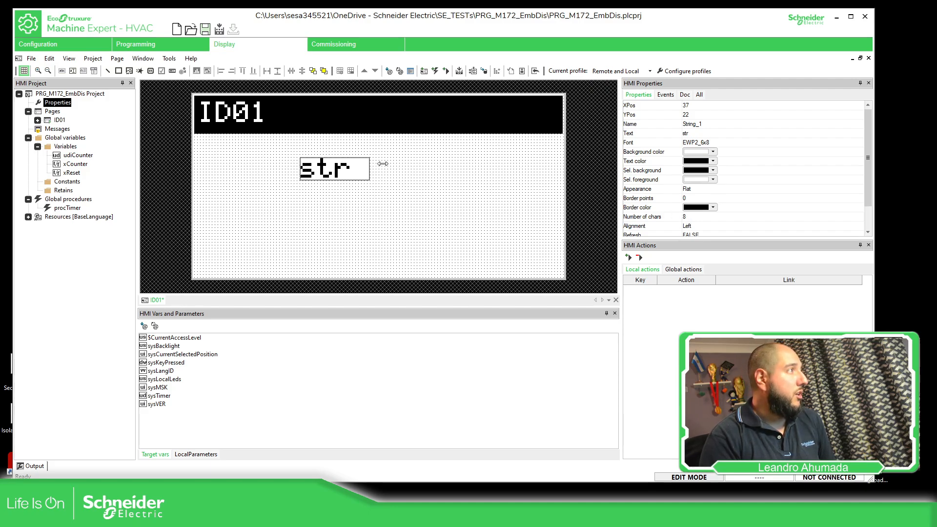
pyautogui.click(420, 201)
pyautogui.click(338, 171)
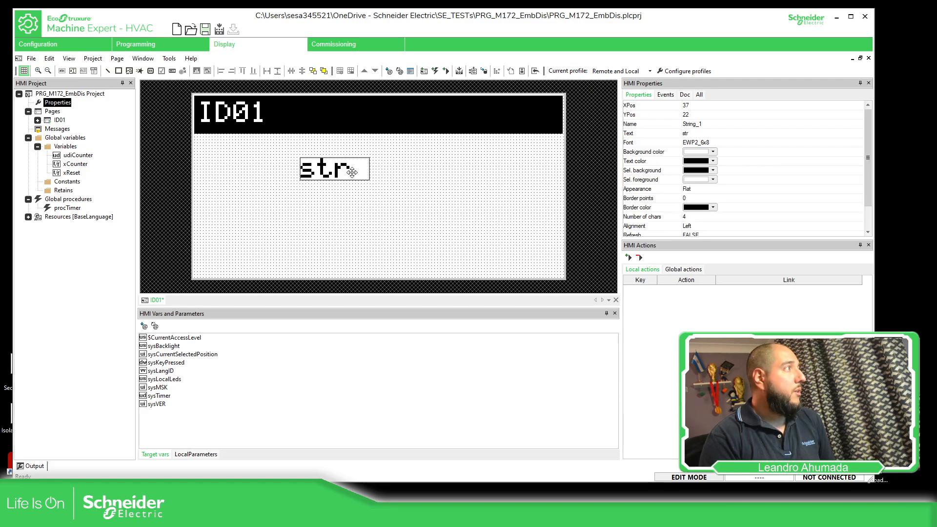
pyautogui.moveTo(325, 168); pyautogui.dragTo(360, 171)
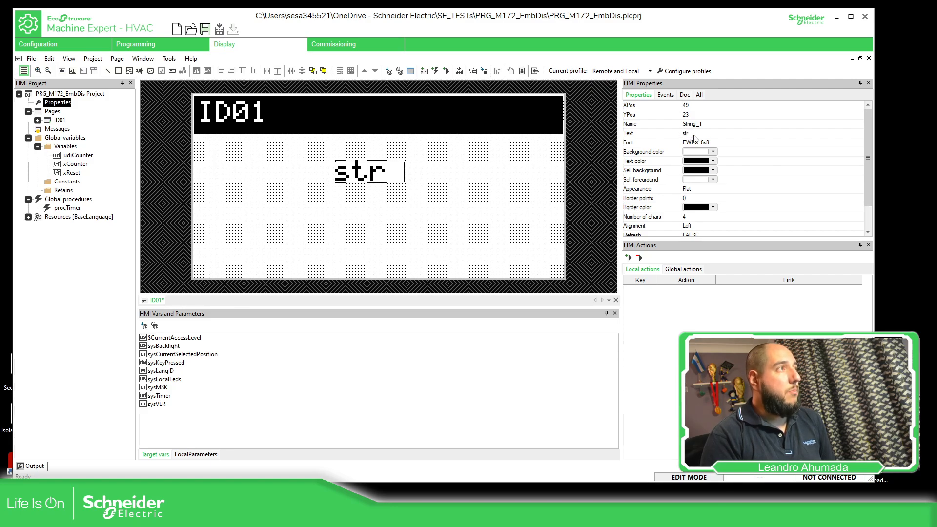
# Set the string element's text to "Hello World"
pyautogui.click(658, 134)
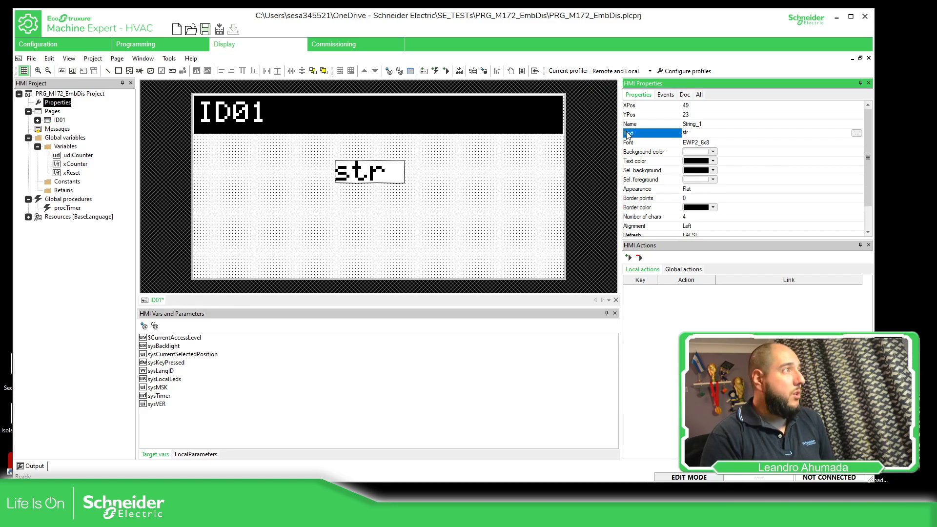
pyautogui.doubleClick(691, 133)
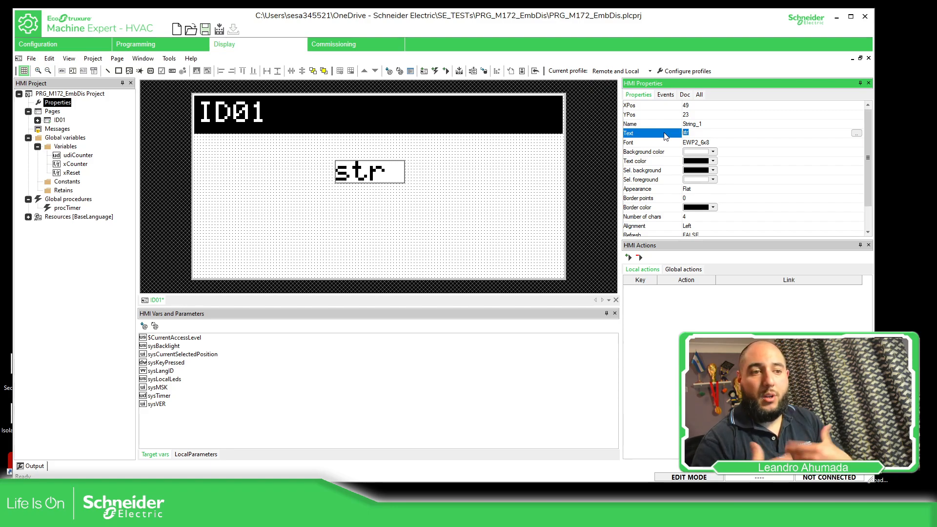
pyautogui.write('Hello World')
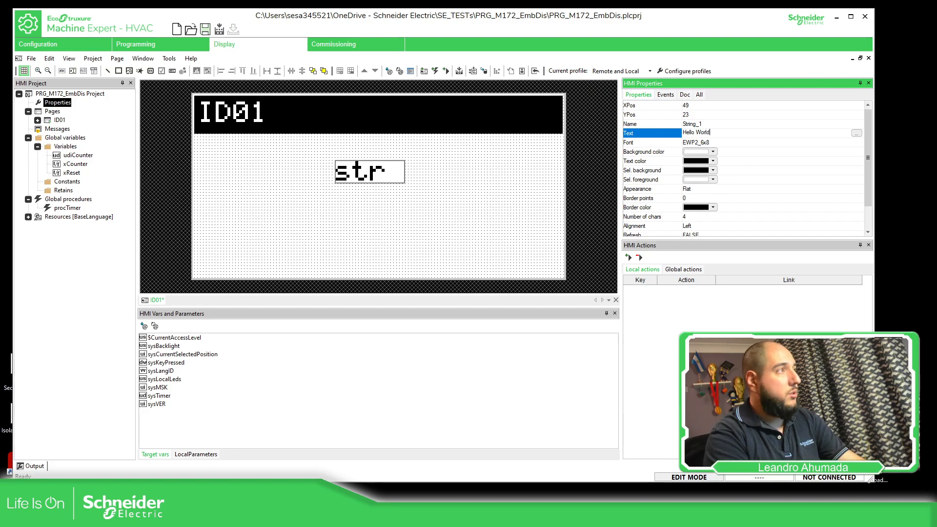
pyautogui.press('Return')
pyautogui.click(486, 193)
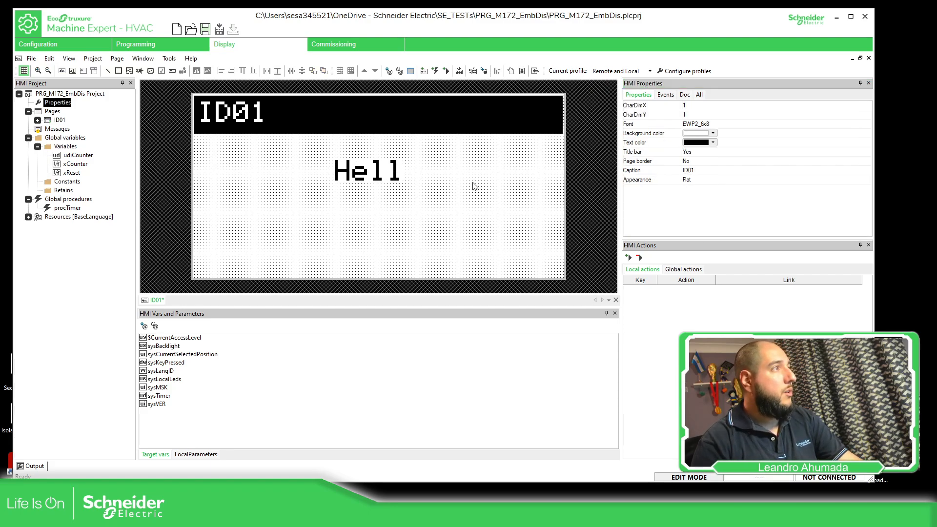
# Move the Hello World string to about X 36, Y 23 and set its number of characters to 10
pyautogui.click(378, 173)
pyautogui.moveTo(378, 174); pyautogui.dragTo(340, 173)
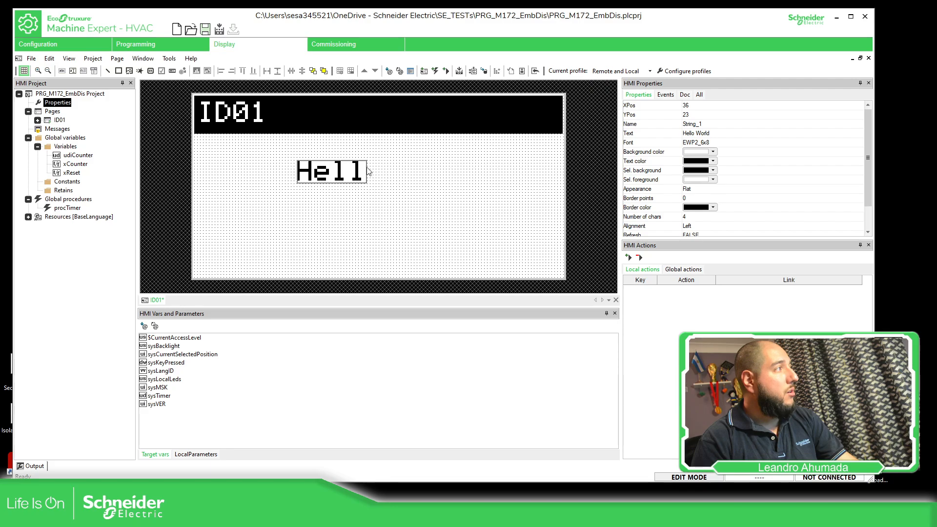
pyautogui.moveTo(366, 167)
pyautogui.mouseDown()
pyautogui.moveTo(528, 168)
pyautogui.moveTo(367, 168)
pyautogui.mouseUp()
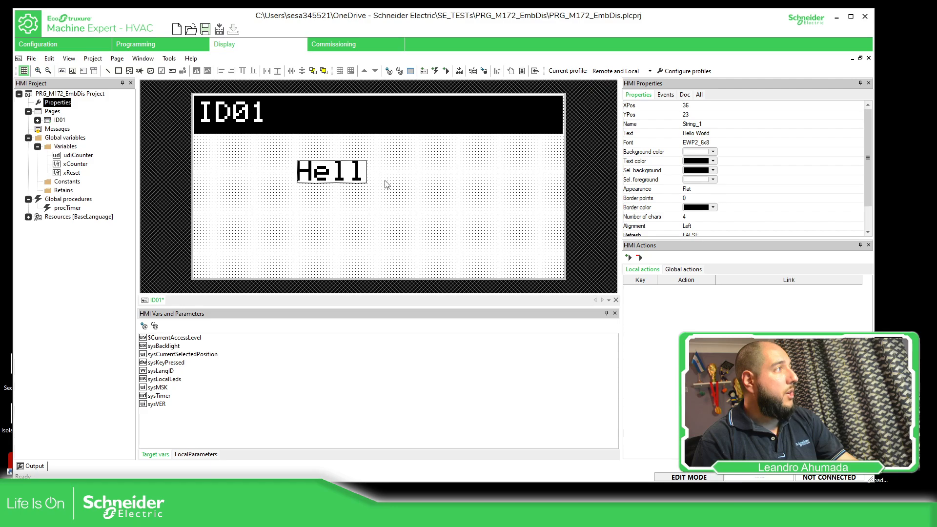
pyautogui.click(425, 209)
pyautogui.click(350, 169)
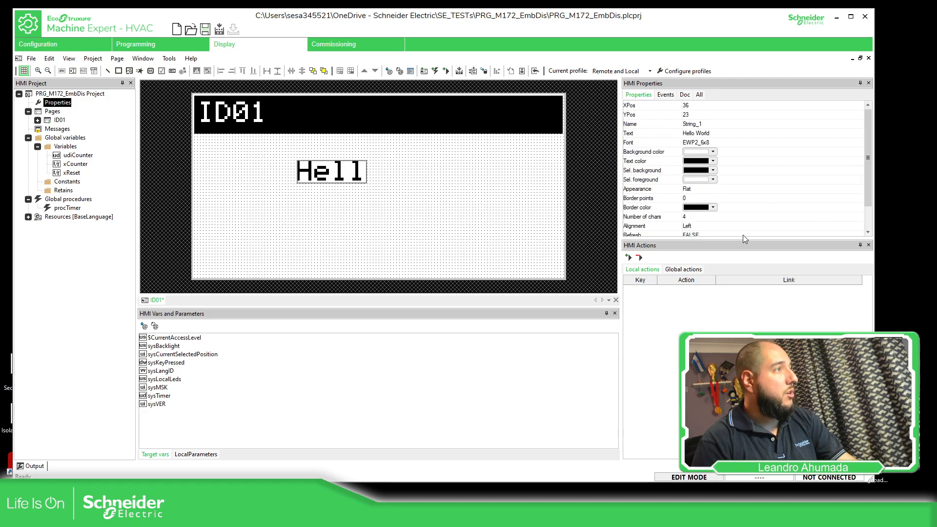
pyautogui.click(698, 217)
pyautogui.write('10')
pyautogui.press('Return')
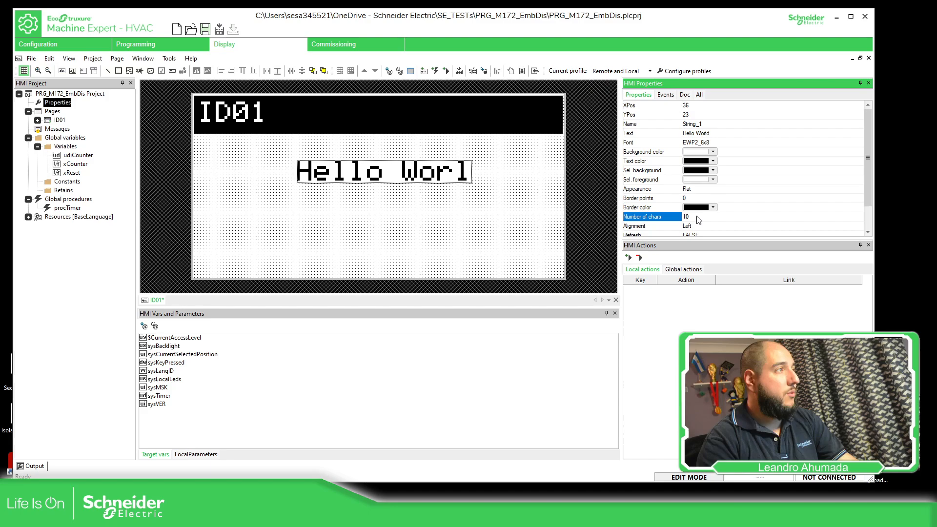
# Set the Hello World string's number of characters to 15 and move it to about X 11, Y 23
pyautogui.click(694, 216)
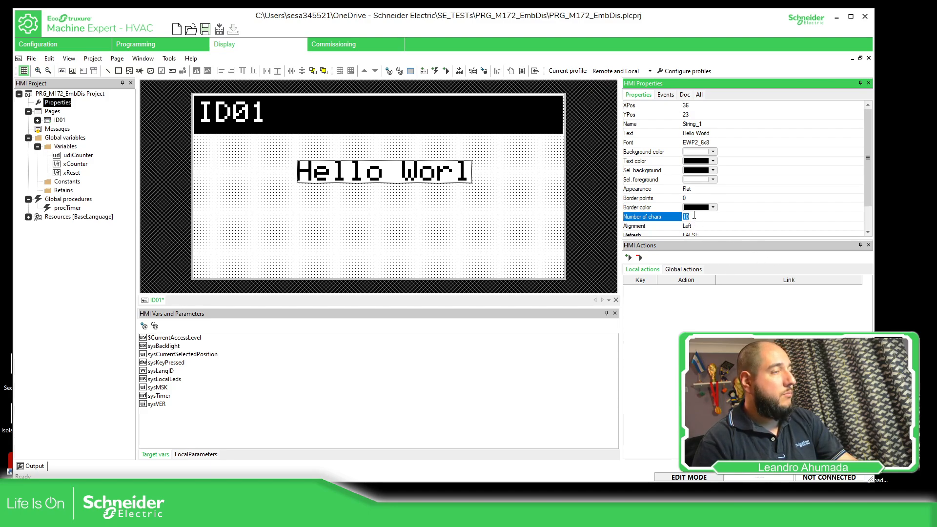
pyautogui.write('15')
pyautogui.press('Return')
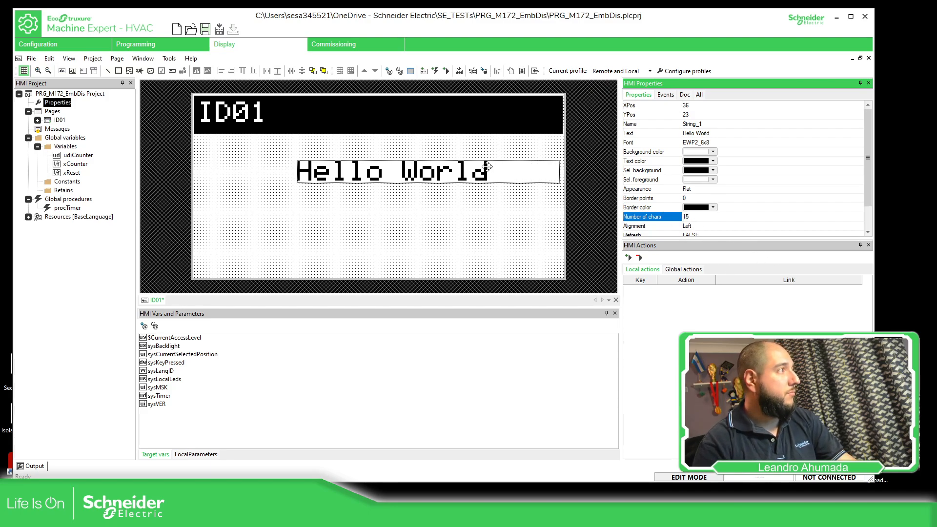
pyautogui.moveTo(480, 171); pyautogui.dragTo(407, 172)
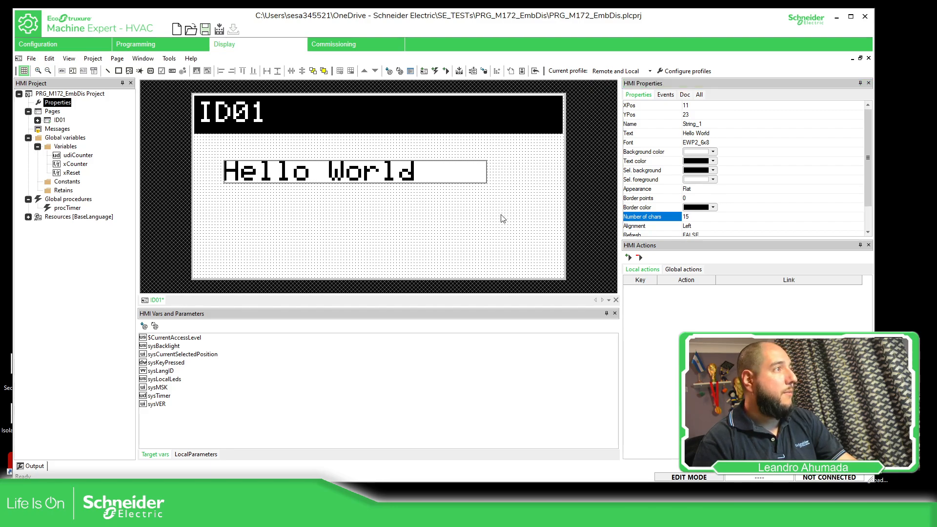
pyautogui.click(503, 218)
# Give the Hello World string a black background and white (#FFFFFF) text
pyautogui.click(406, 179)
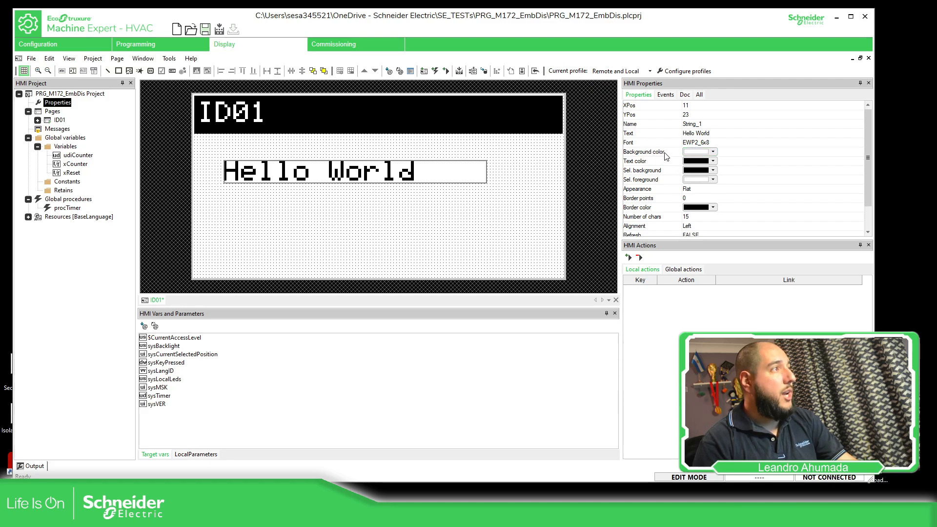
pyautogui.click(714, 152)
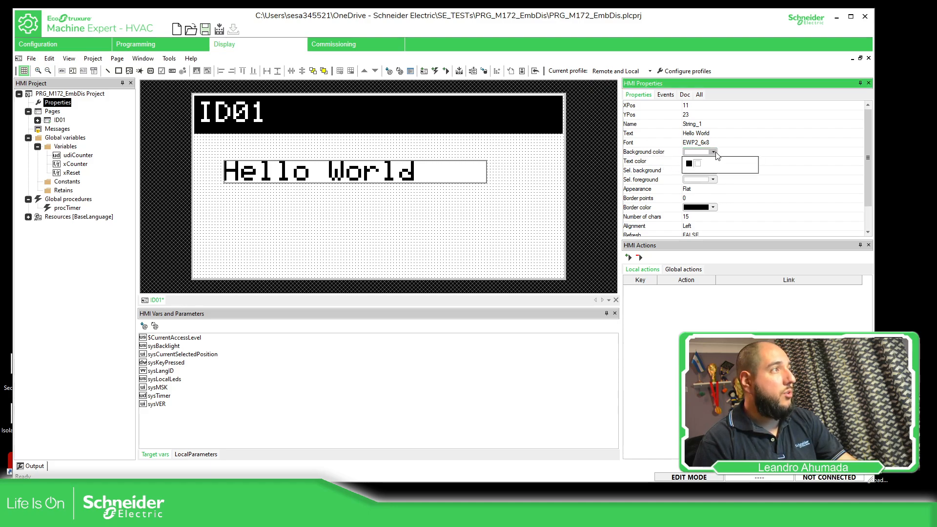
pyautogui.click(689, 168)
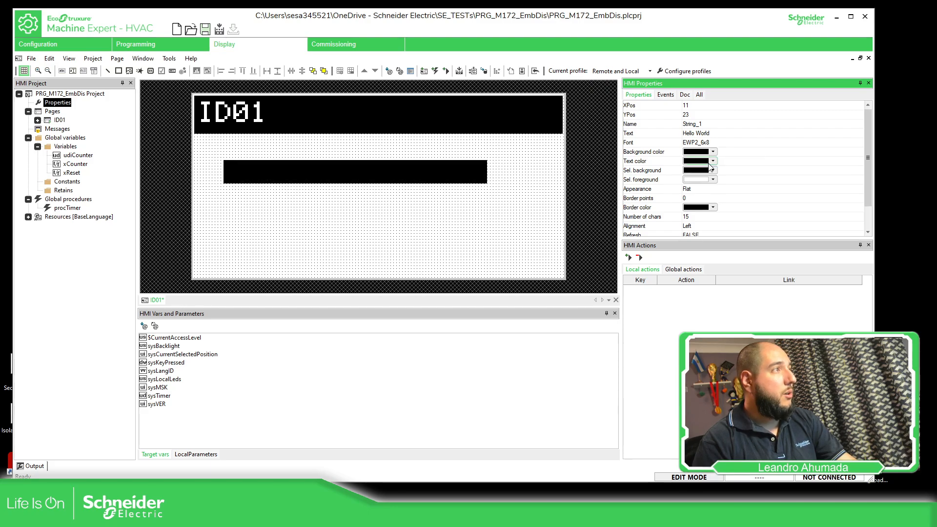
pyautogui.click(712, 162)
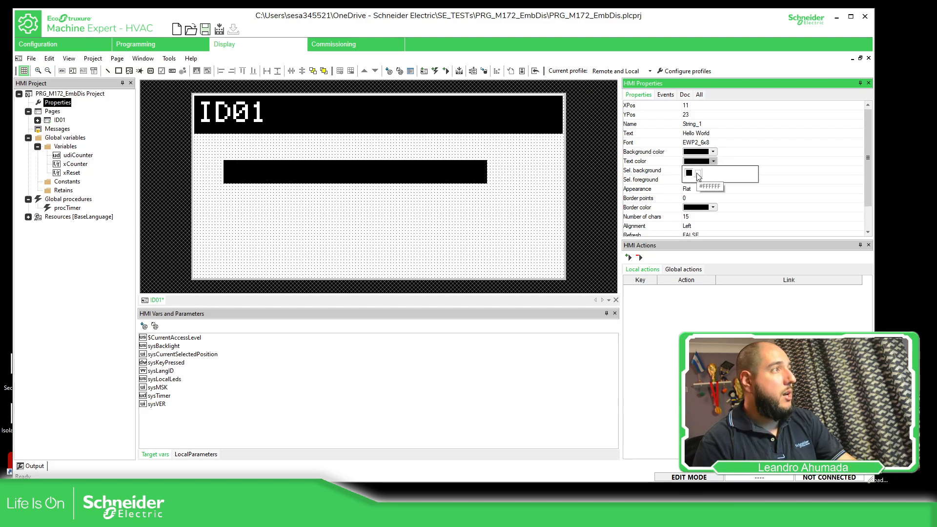
pyautogui.click(699, 177)
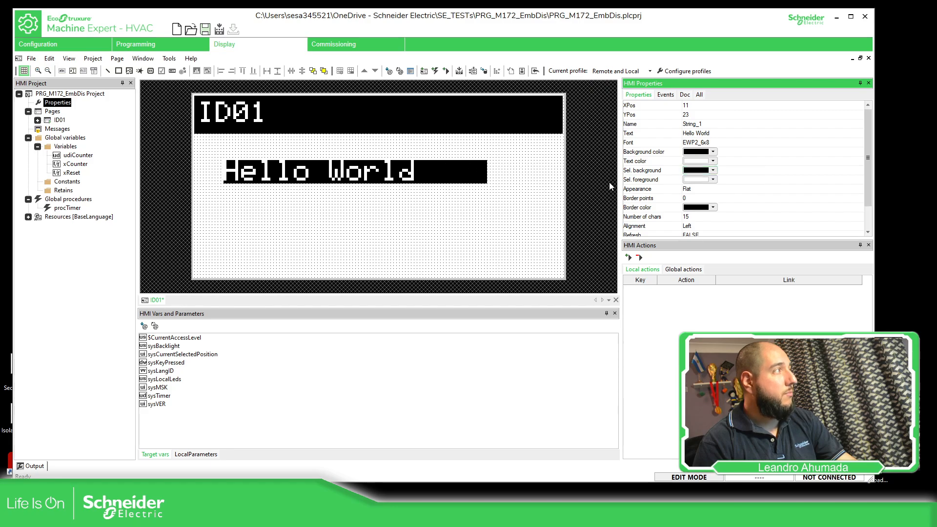
# Restore the Hello World string's colors to a white background with black text
pyautogui.click(696, 152)
pyautogui.click(698, 164)
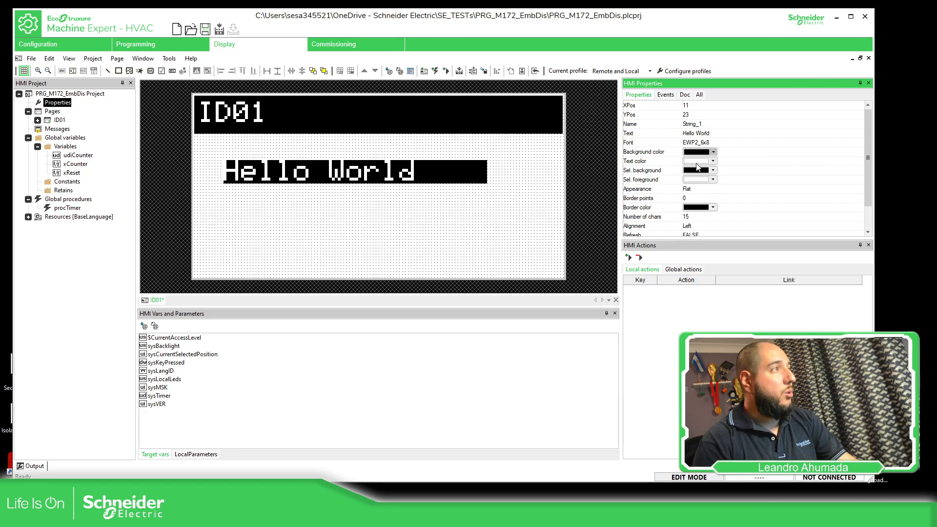
pyautogui.click(698, 161)
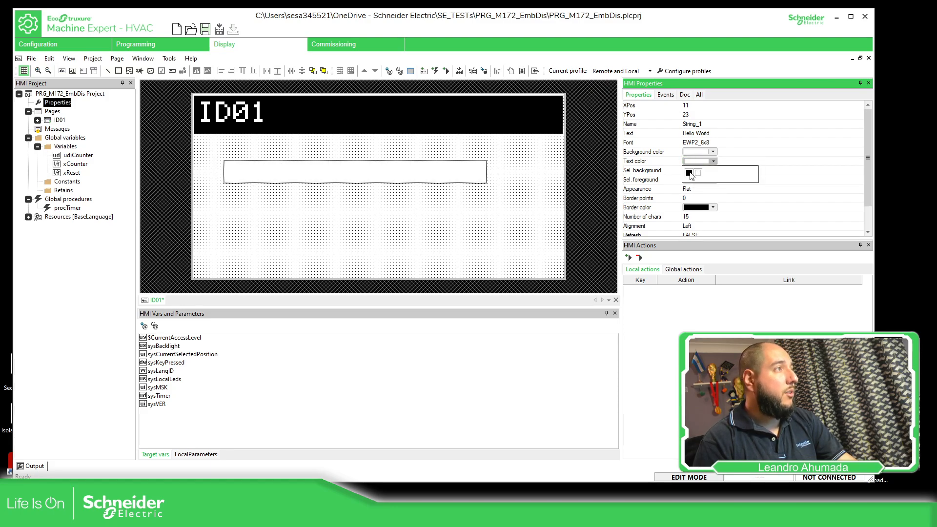
pyautogui.click(689, 173)
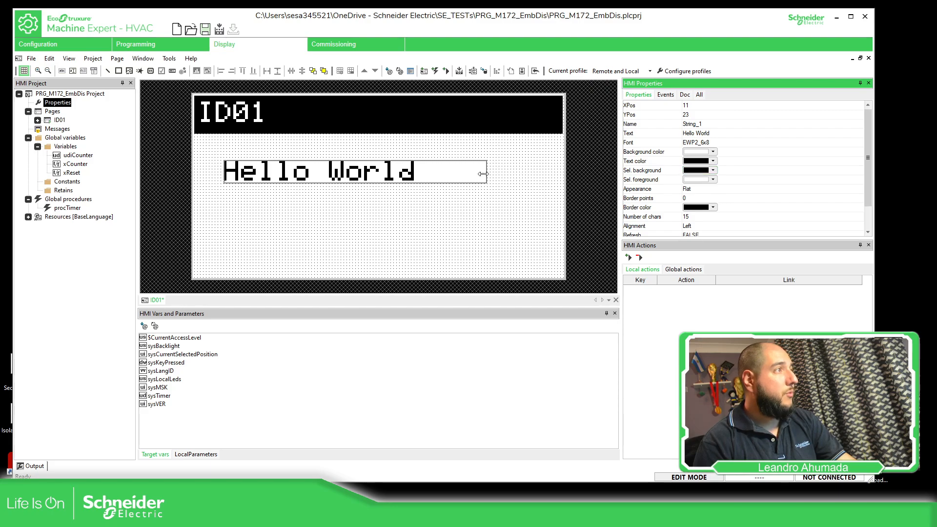
pyautogui.click(445, 194)
# Set the Hello World string's appearance to Raised and move it to about X 8, Y 20
pyautogui.click(437, 176)
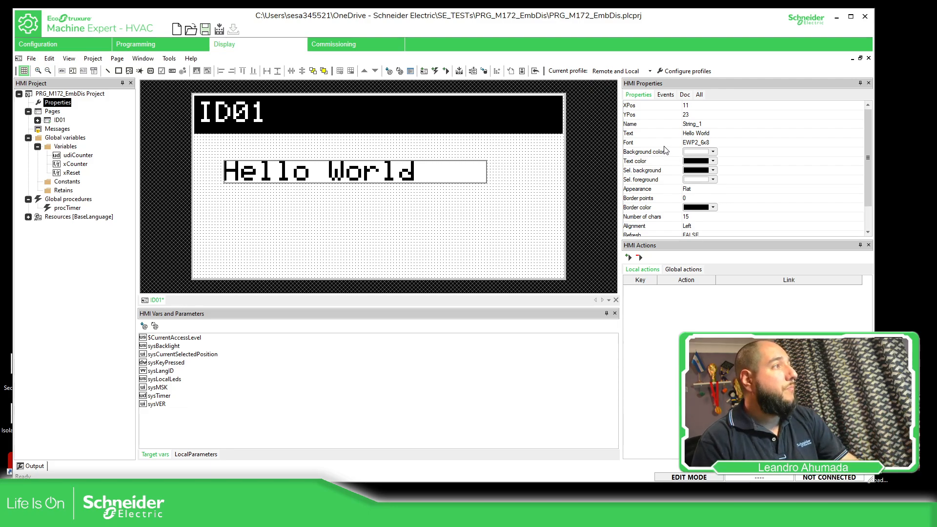
pyautogui.scroll(-2, 665, 149)
pyautogui.click(701, 153)
pyautogui.click(713, 155)
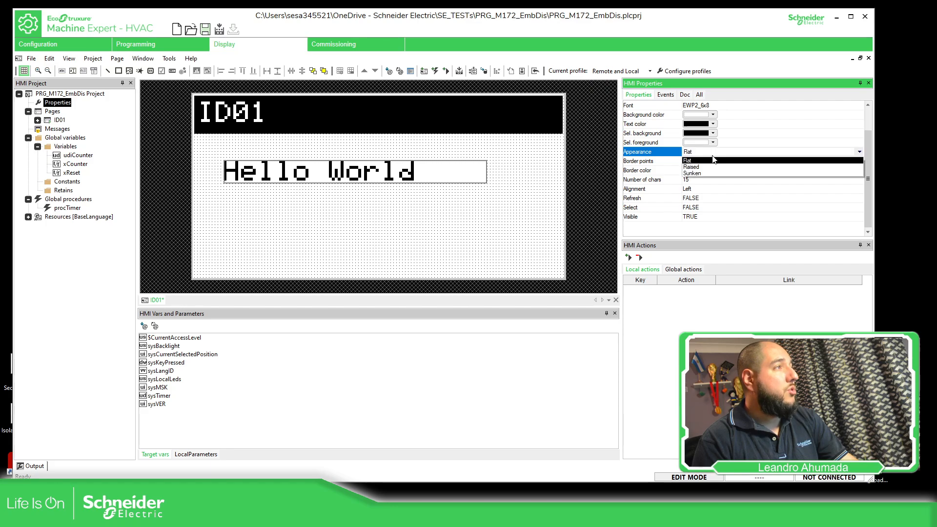
pyautogui.click(692, 167)
pyautogui.click(472, 183)
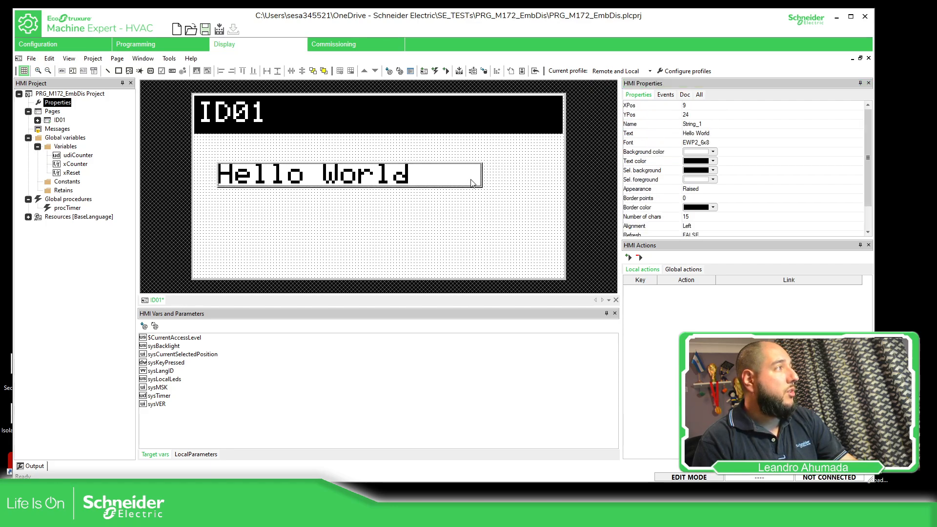
pyautogui.moveTo(471, 180); pyautogui.dragTo(468, 168)
pyautogui.click(496, 188)
# Change the Hello World string's appearance to Sunken and deselect it to preview the effect
pyautogui.click(465, 174)
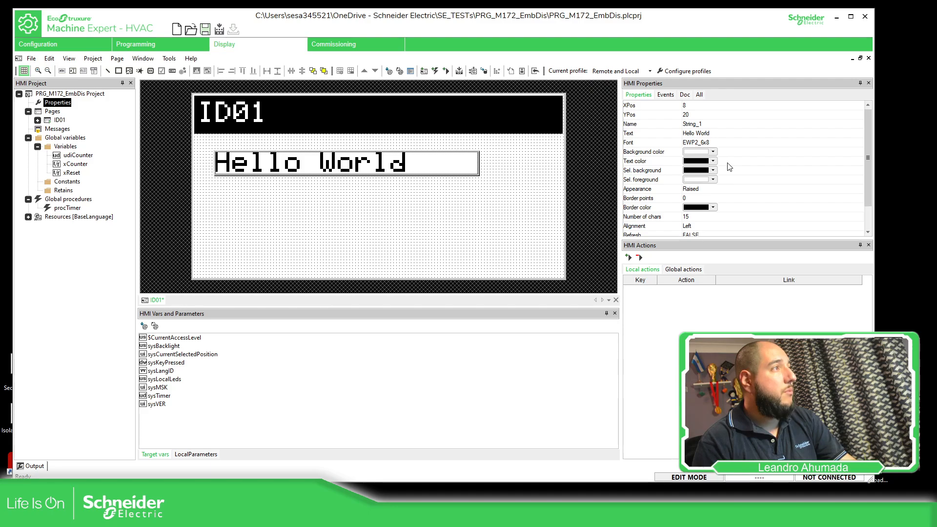
pyautogui.click(698, 190)
pyautogui.click(701, 190)
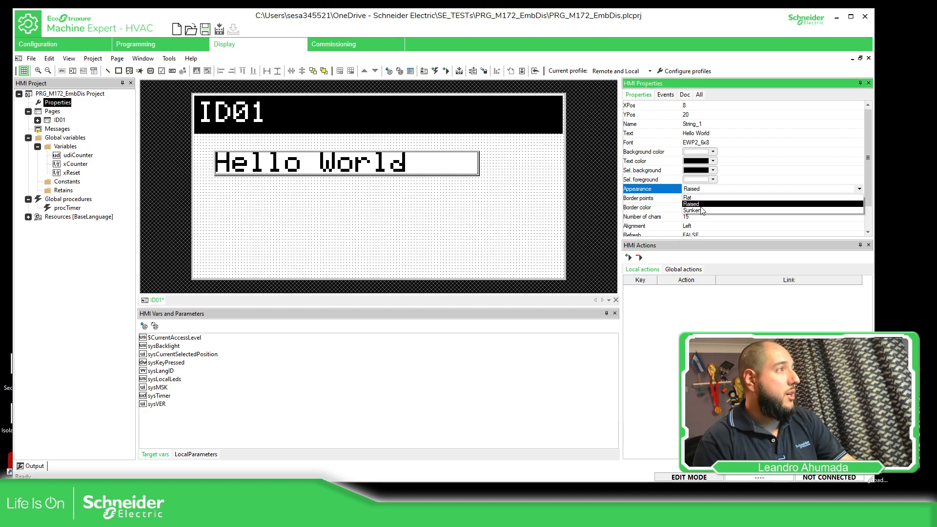
pyautogui.click(701, 209)
pyautogui.click(471, 168)
pyautogui.click(486, 180)
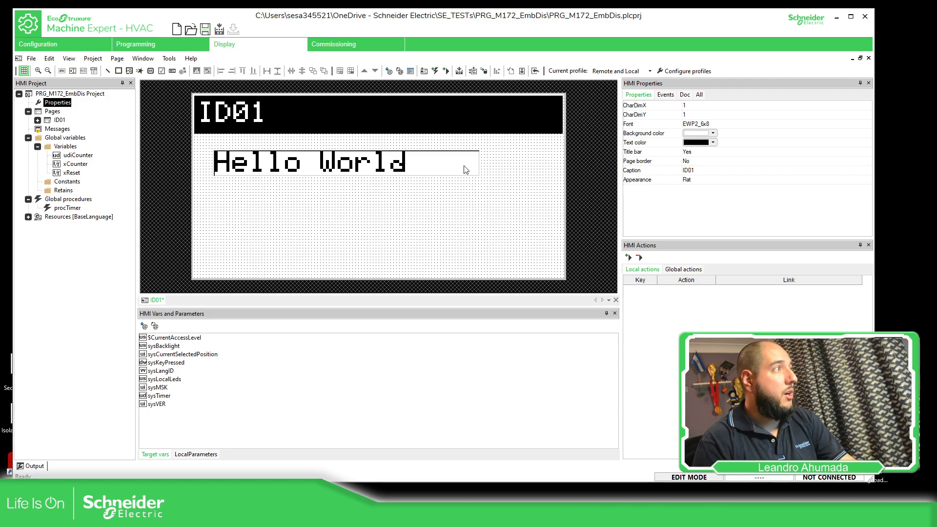
# Set the Hello World string's appearance back to Flat
pyautogui.click(466, 169)
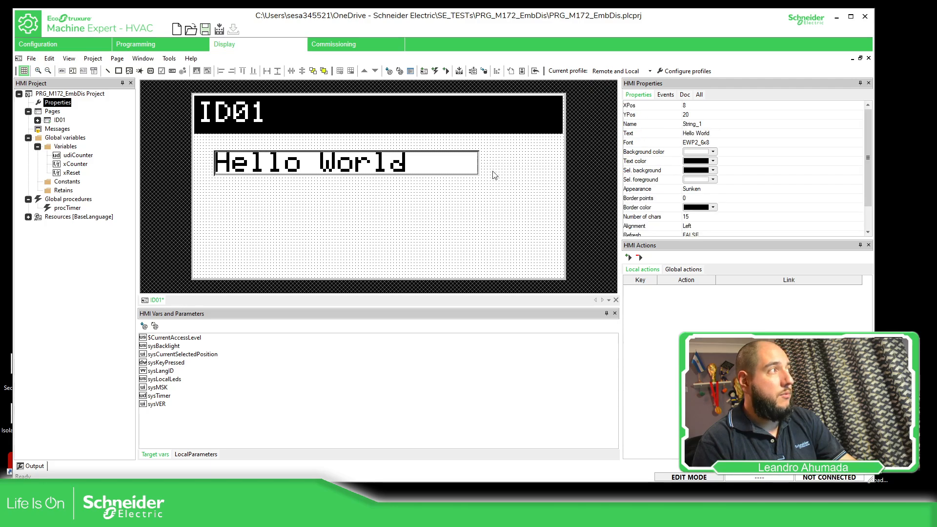
pyautogui.click(715, 190)
pyautogui.click(712, 190)
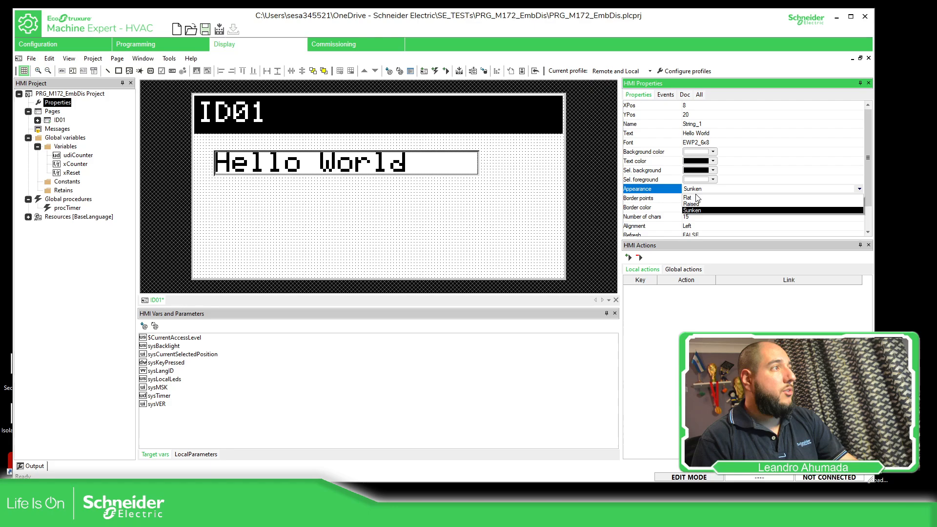
pyautogui.click(696, 199)
pyautogui.click(503, 188)
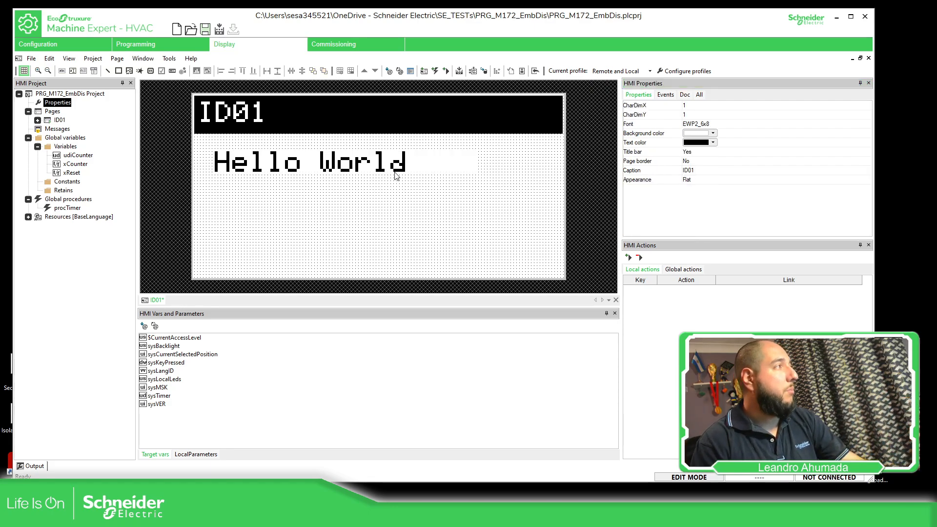
# Set the Hello World string's border points to 1 and deselect it to preview the border
pyautogui.click(412, 165)
pyautogui.scroll(-3, 725, 193)
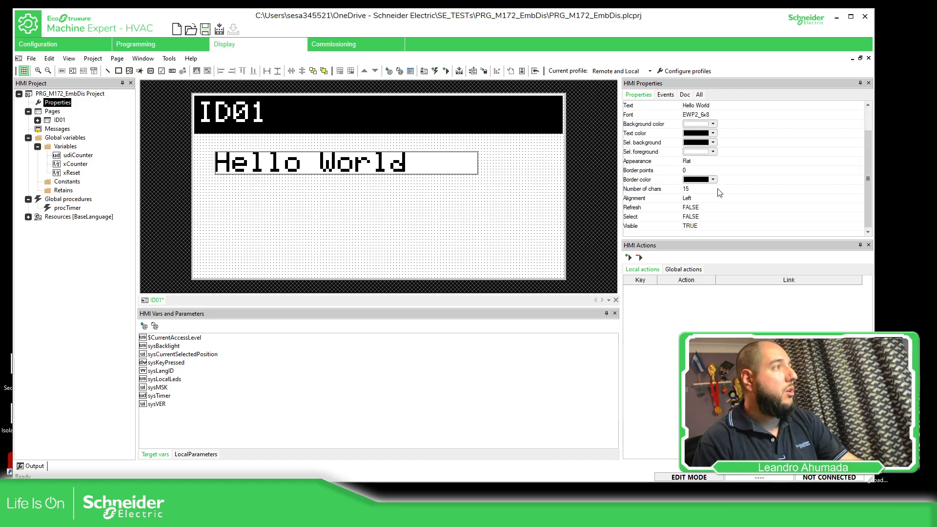
pyautogui.click(692, 170)
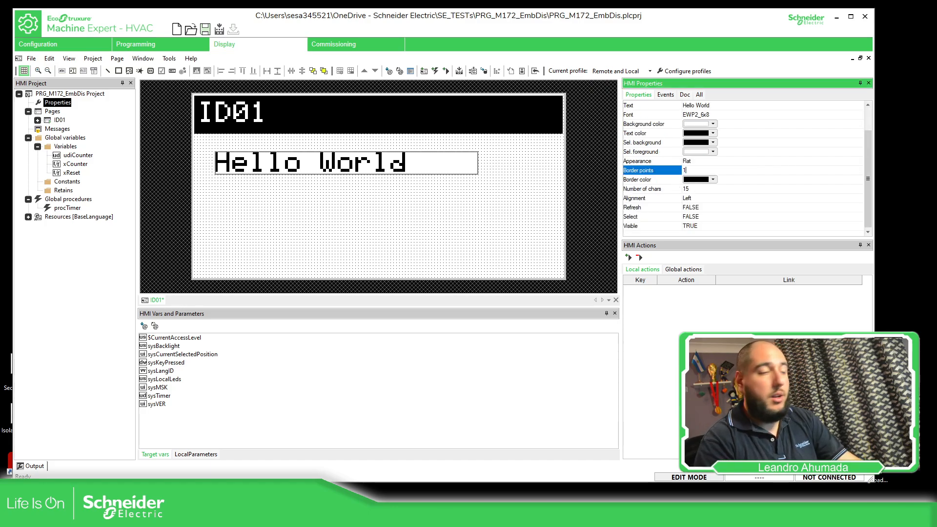
pyautogui.press('Return')
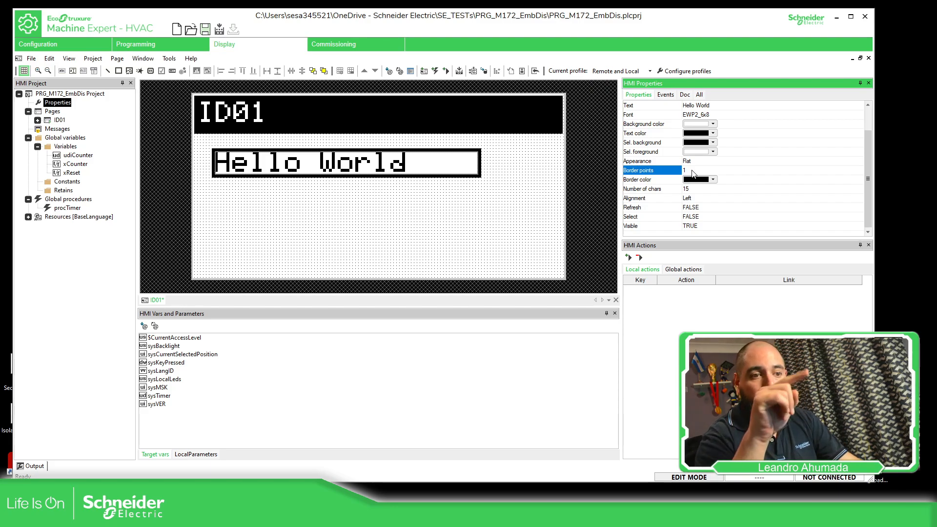
pyautogui.click(506, 215)
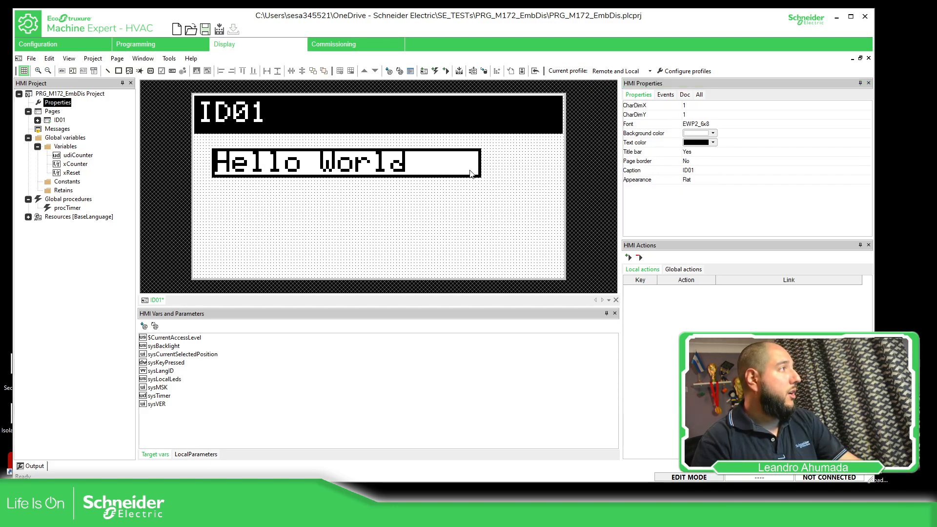
# Switch the Hello World string's border color to white and back to black
pyautogui.click(466, 166)
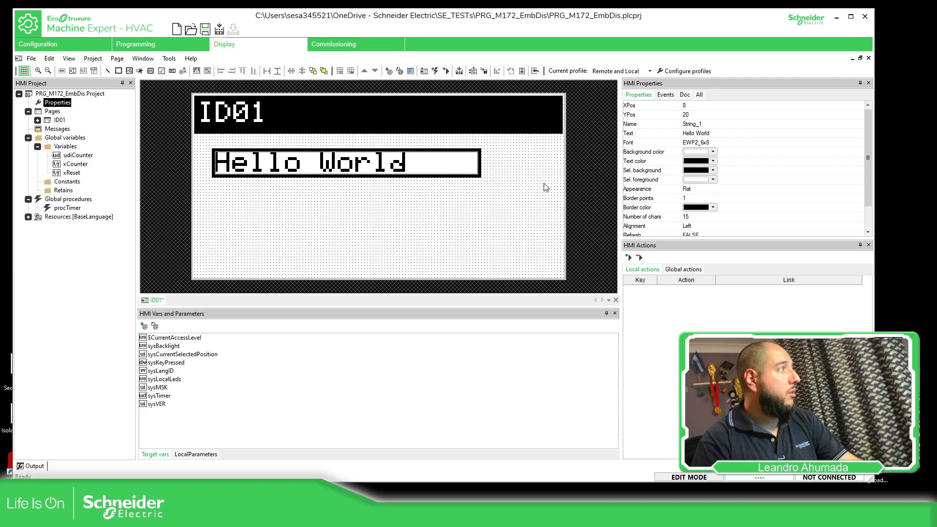
pyautogui.click(712, 208)
pyautogui.click(698, 219)
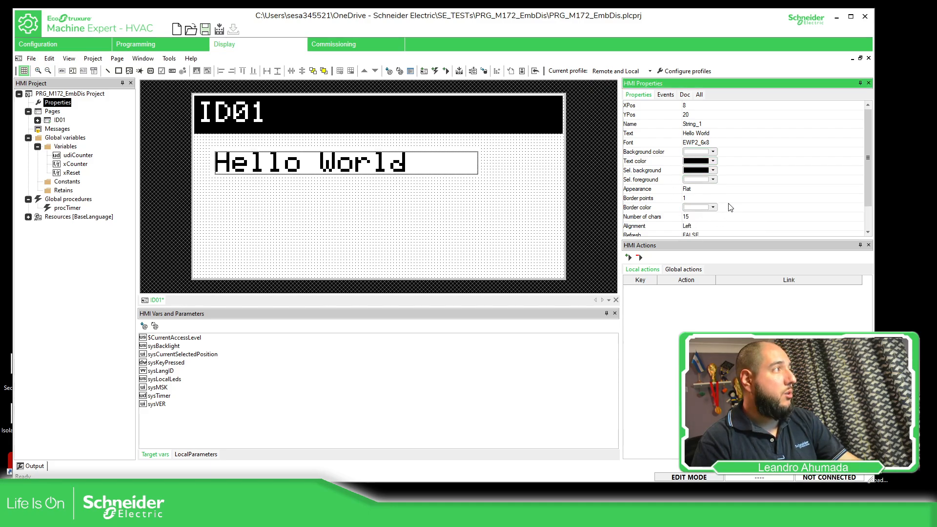
pyautogui.click(713, 208)
pyautogui.click(690, 219)
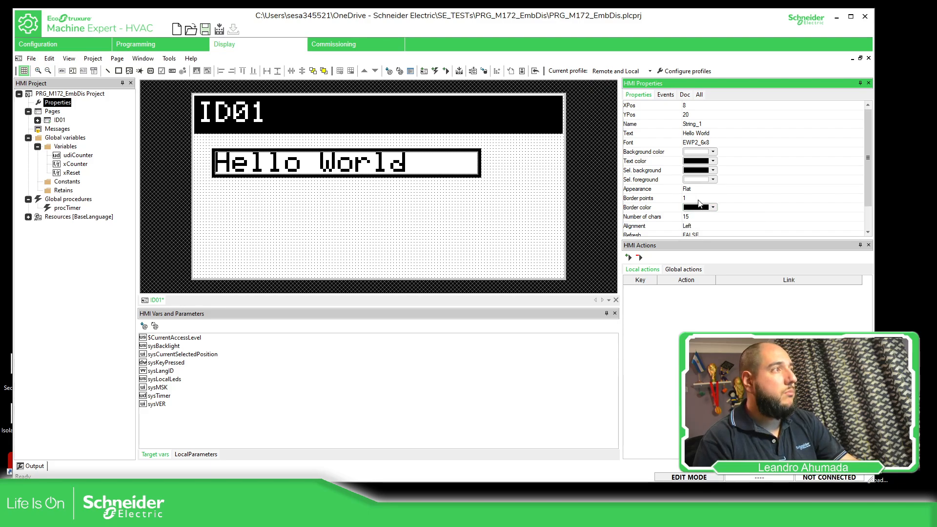
# Set the Hello World string's border points to 0 and then to 3 to compare thicknesses
pyautogui.click(699, 199)
pyautogui.write('0')
pyautogui.press('Return')
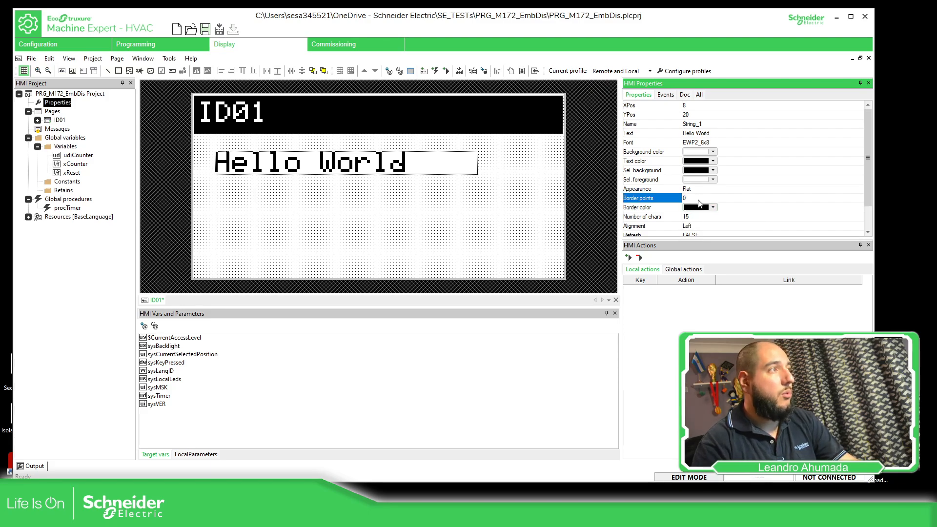
pyautogui.write('3')
pyautogui.press('Return')
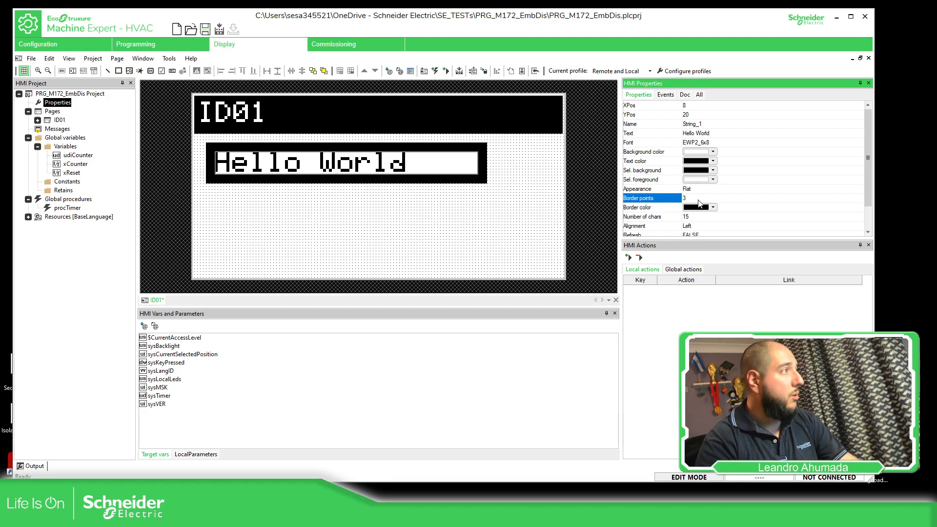
# Remove the thick border by setting the string's border points back to 0
pyautogui.click(699, 199)
pyautogui.write('0')
pyautogui.press('Return')
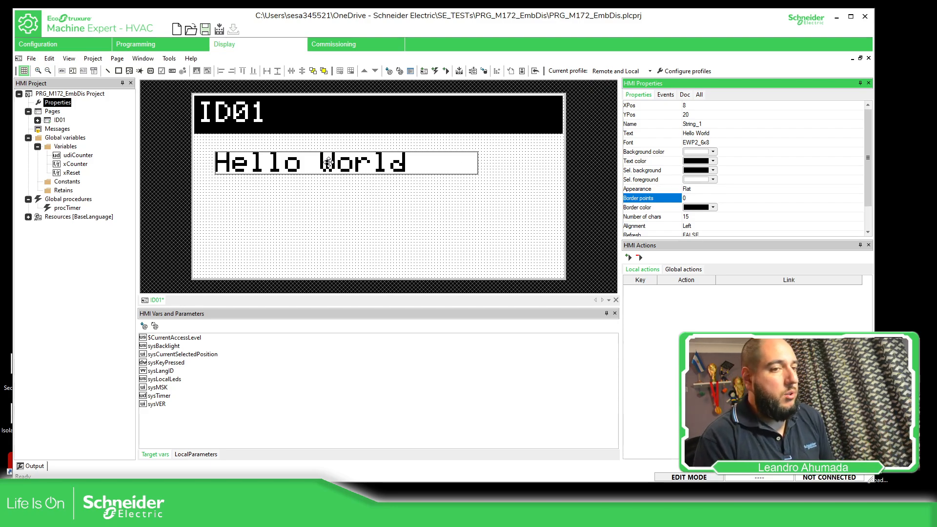
# Move the Hello World string slightly lower on the page and set its alignment to Right
pyautogui.moveTo(329, 161); pyautogui.dragTo(337, 179)
pyautogui.scroll(-2, 715, 166)
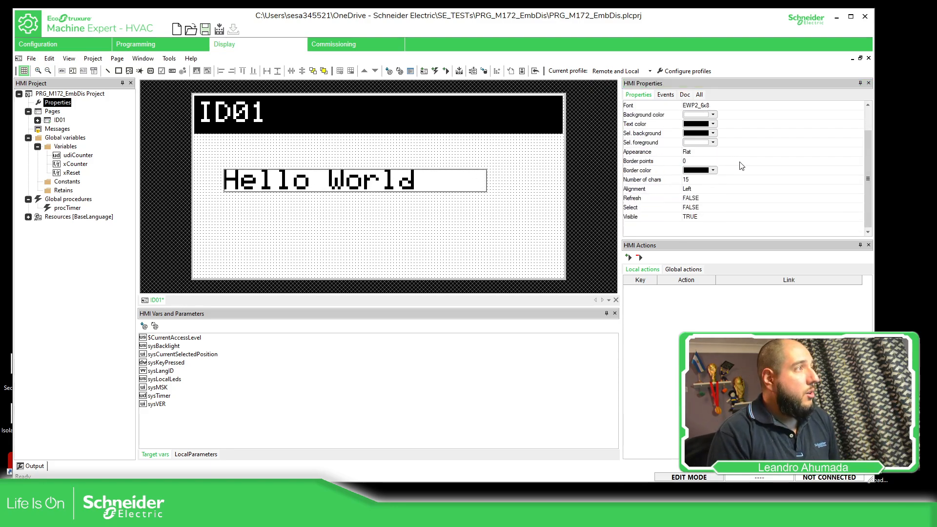
pyautogui.click(697, 191)
pyautogui.click(702, 190)
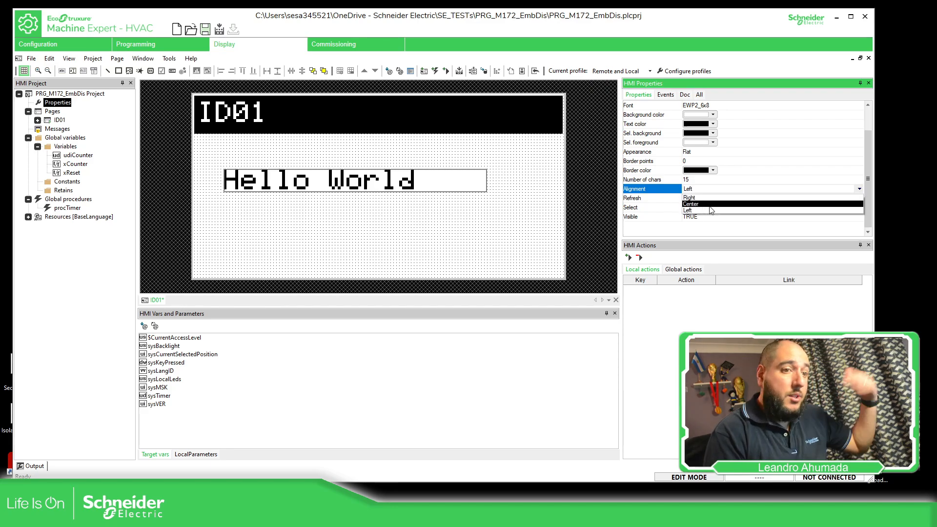
pyautogui.click(707, 197)
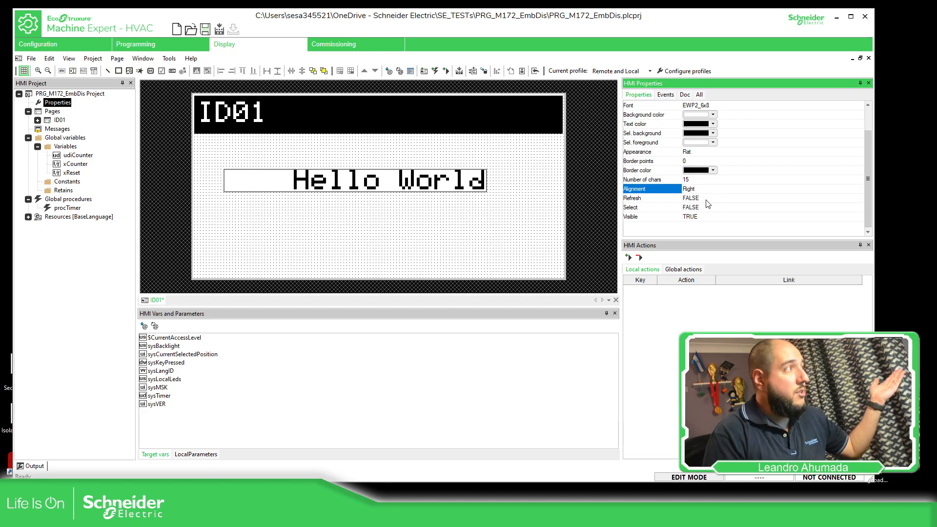
# Change the Hello World string's alignment to Center and then back to Left
pyautogui.click(706, 190)
pyautogui.click(709, 190)
pyautogui.click(706, 208)
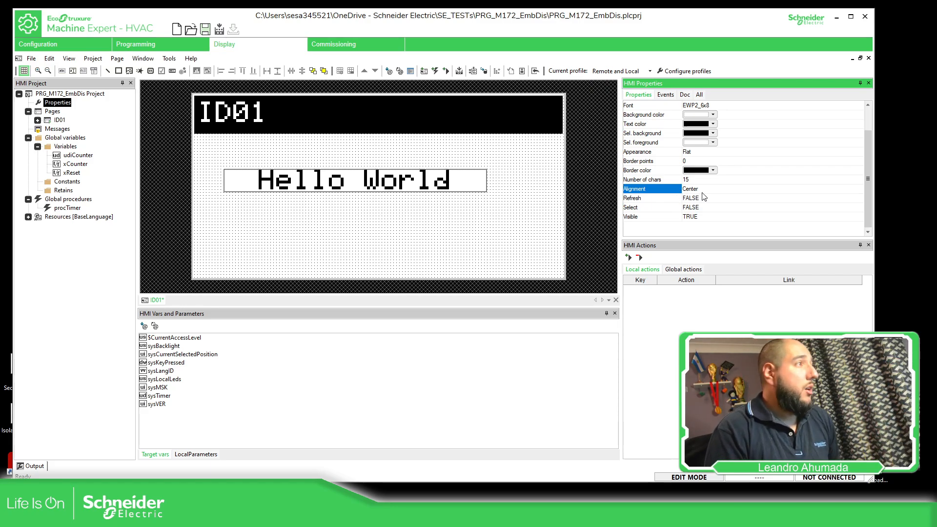
pyautogui.click(704, 190)
pyautogui.click(705, 191)
pyautogui.click(693, 215)
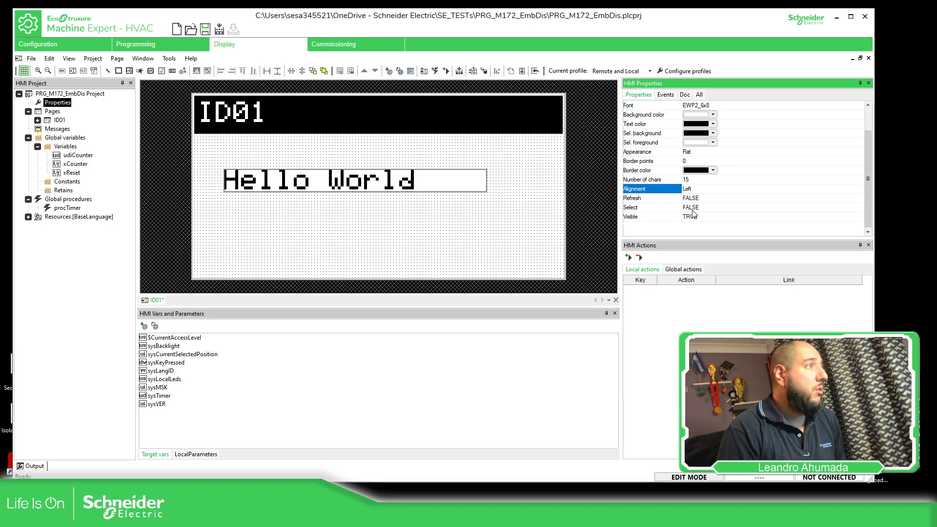
# Set the Hello World string's font to EWP2_8x16 and move it to about X 3, Y 20
pyautogui.moveTo(429, 178); pyautogui.dragTo(430, 169)
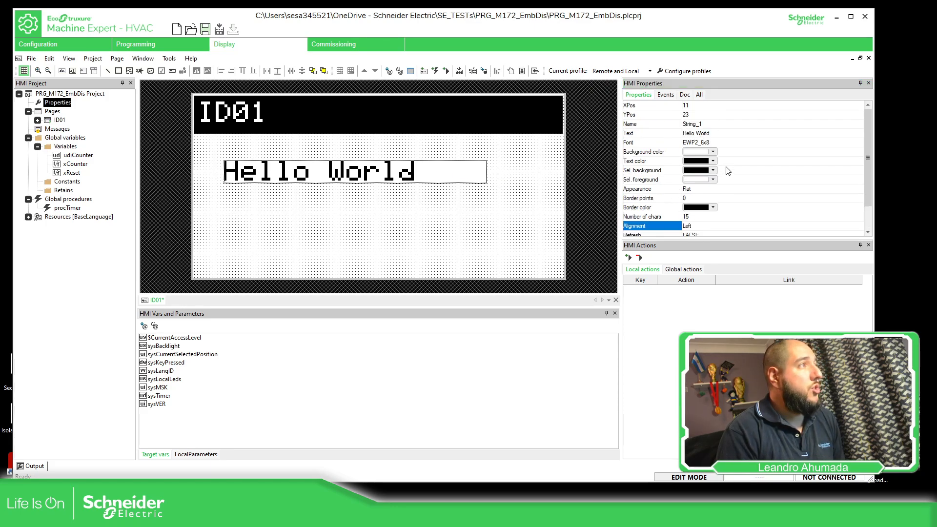
pyautogui.click(725, 144)
pyautogui.click(728, 145)
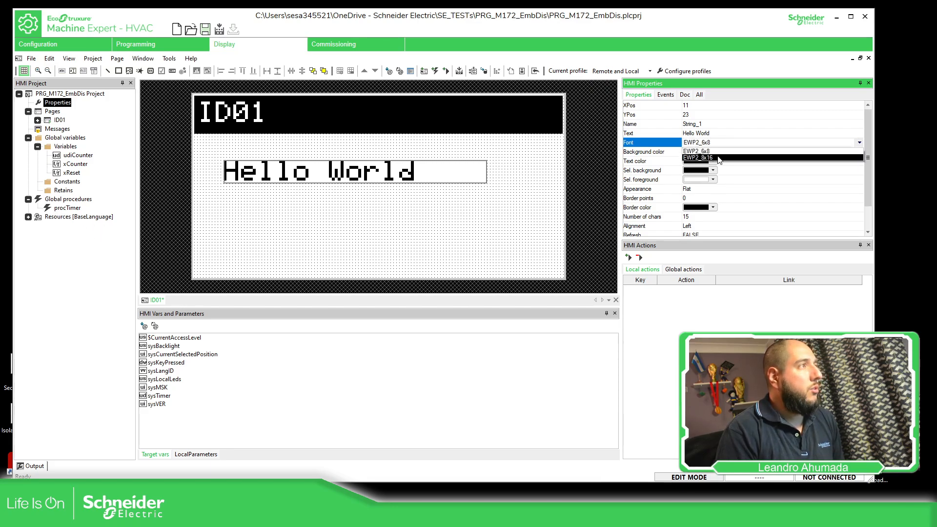
pyautogui.click(720, 158)
pyautogui.moveTo(464, 190); pyautogui.dragTo(440, 181)
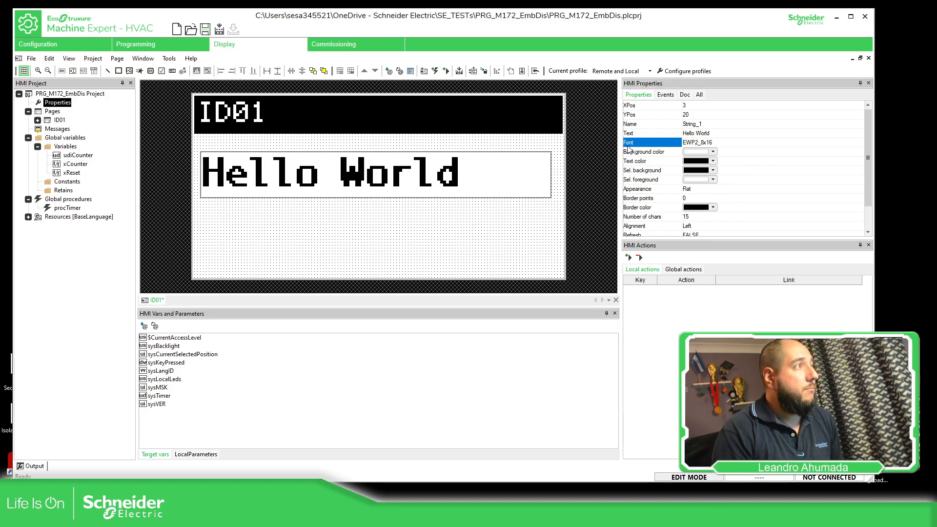
pyautogui.click(703, 143)
pyautogui.click(726, 158)
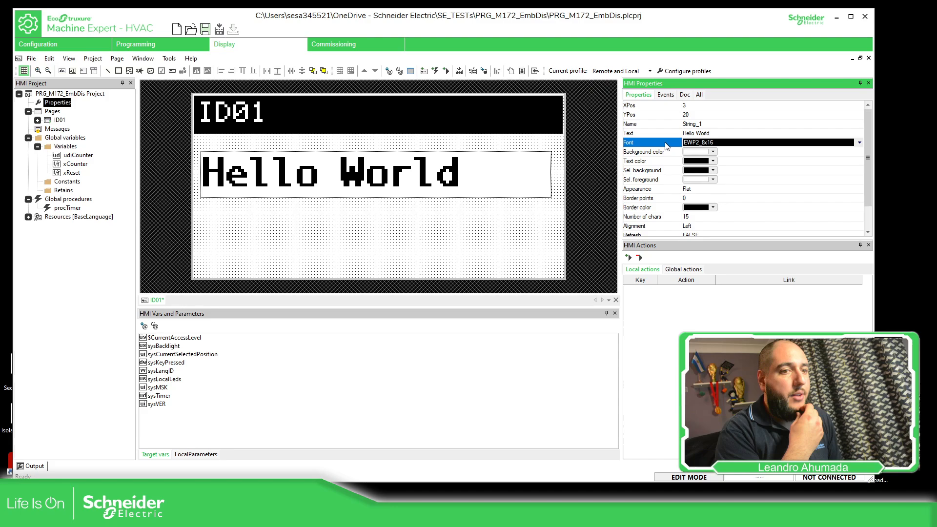
pyautogui.click(426, 216)
# Examine the Variable and Expression choices for the Hello World string's Visible property, then cancel without changing it
pyautogui.click(438, 187)
pyautogui.scroll(-2, 673, 175)
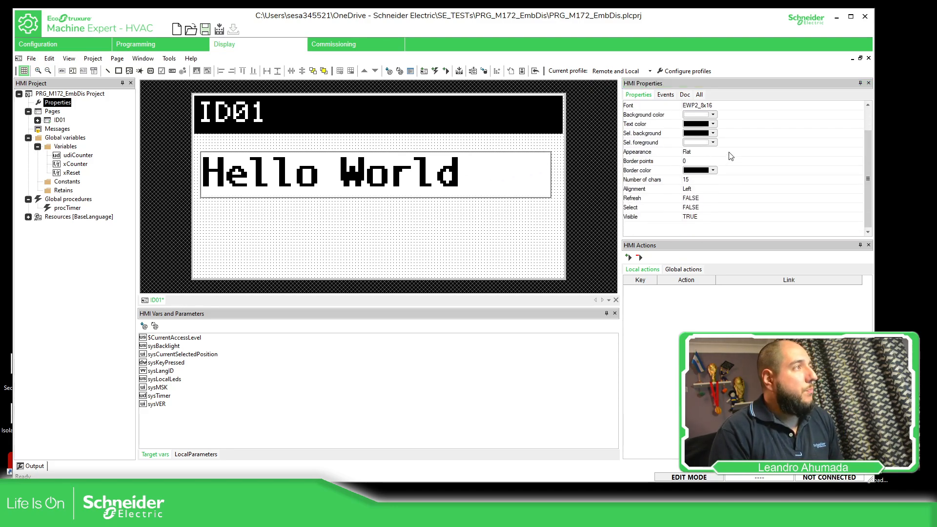
pyautogui.click(700, 217)
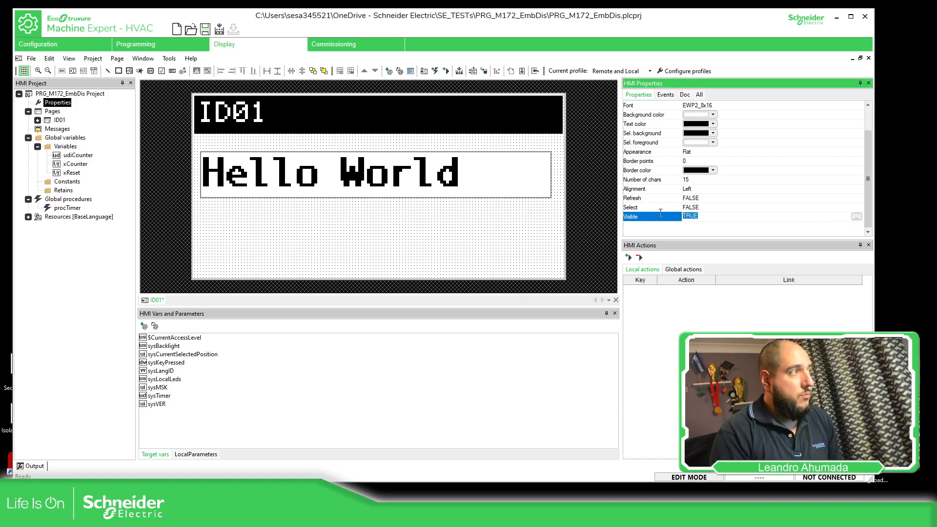
pyautogui.click(858, 219)
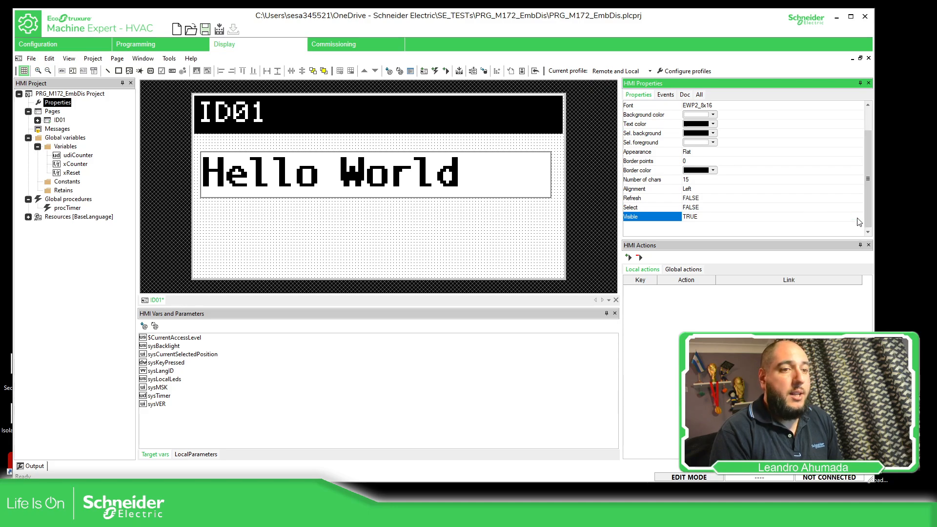
pyautogui.click(690, 218)
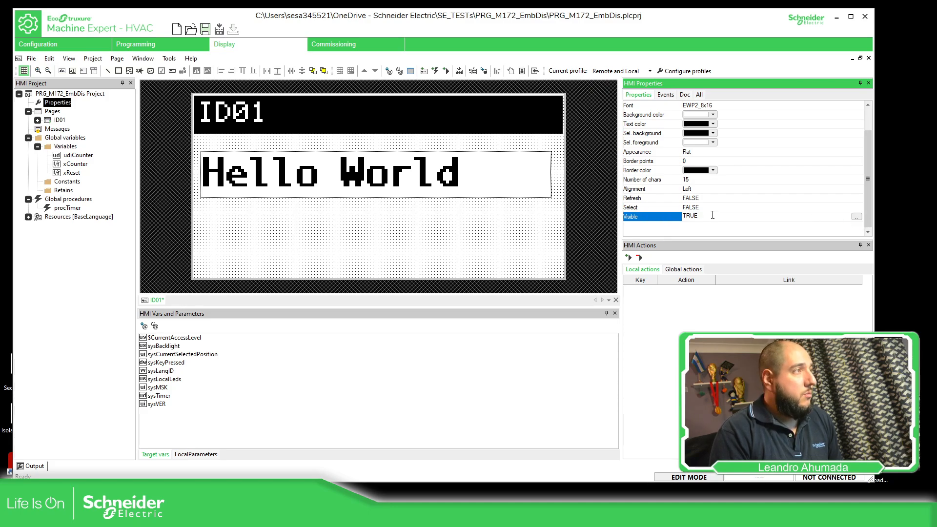
pyautogui.click(857, 217)
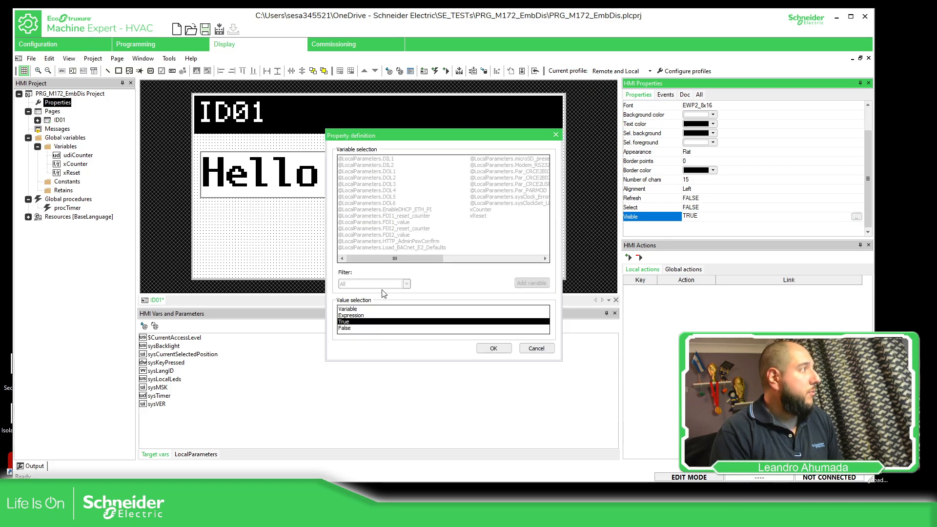
pyautogui.click(355, 309)
pyautogui.click(358, 316)
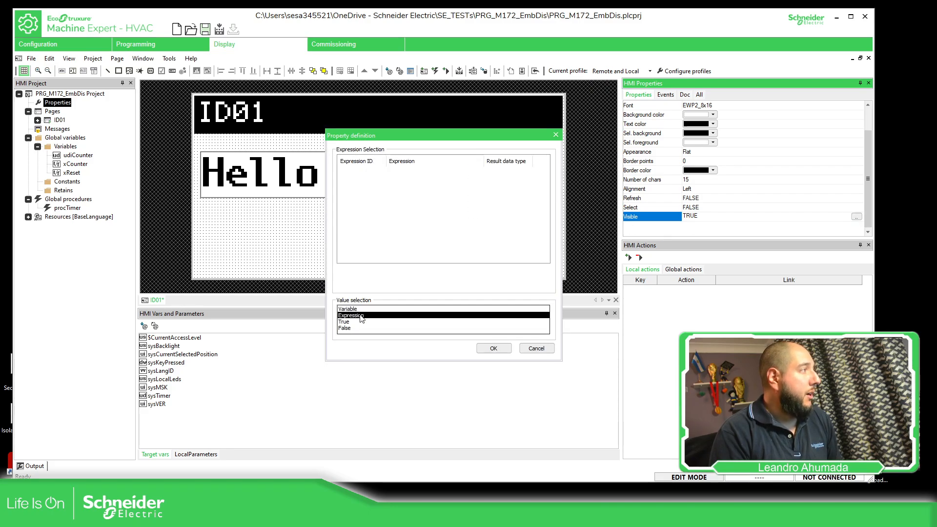
pyautogui.click(359, 310)
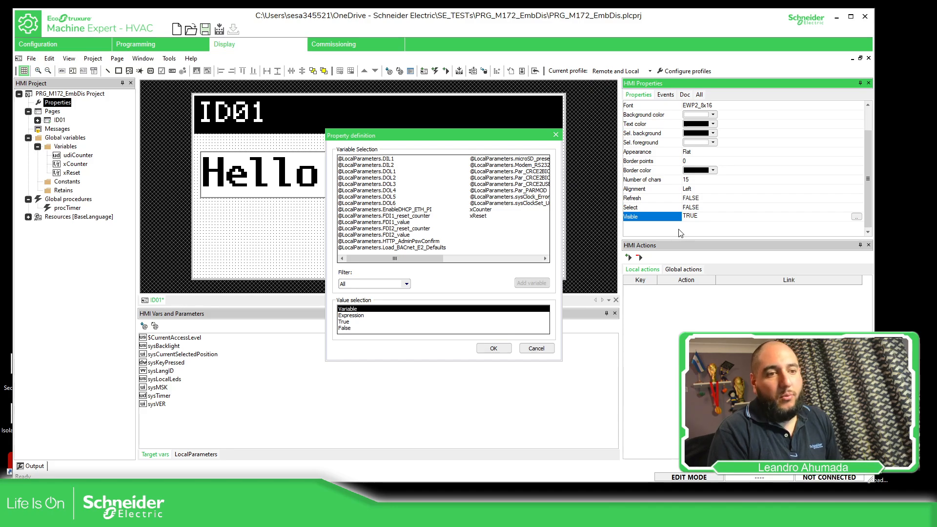
pyautogui.click(536, 349)
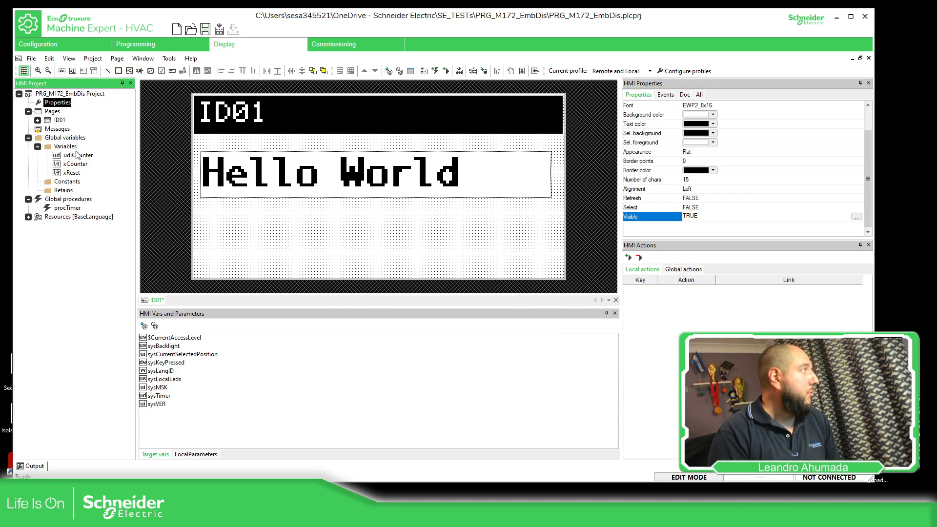
# Add a BOOL global variable named xShow and reopen the ID01 page
pyautogui.click(72, 148)
pyautogui.doubleClick(73, 150)
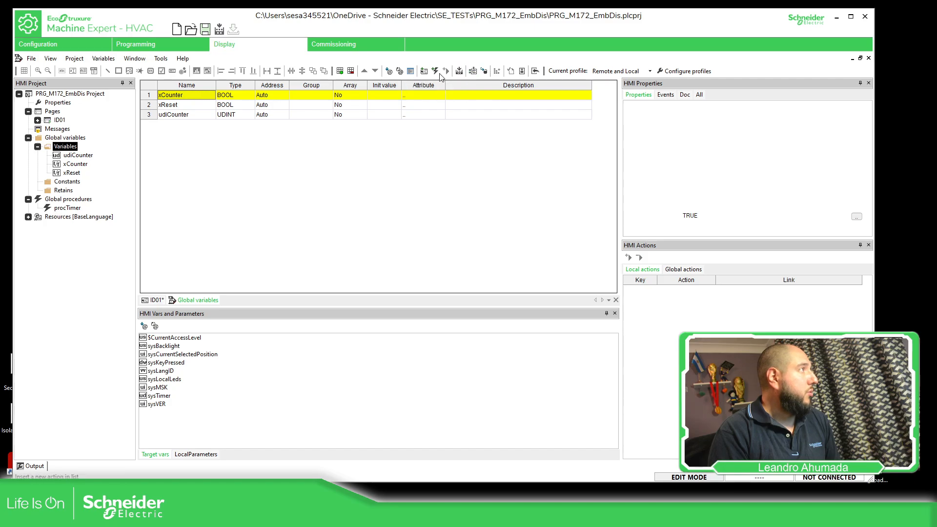
pyautogui.click(340, 71)
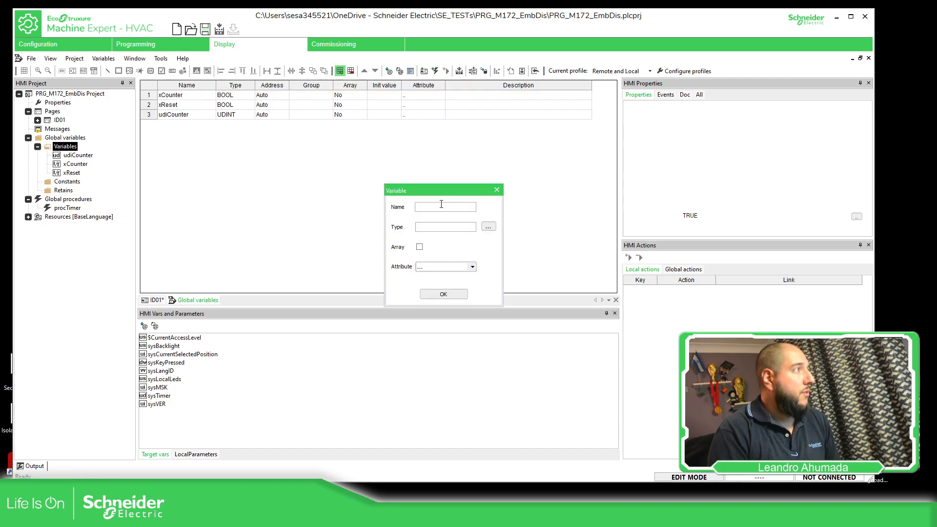
pyautogui.write('x')
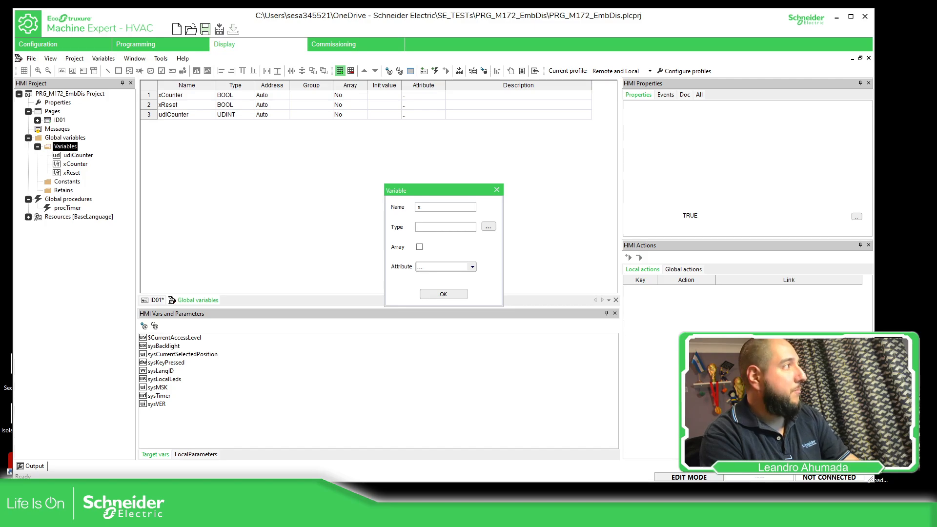
pyautogui.write('Show')
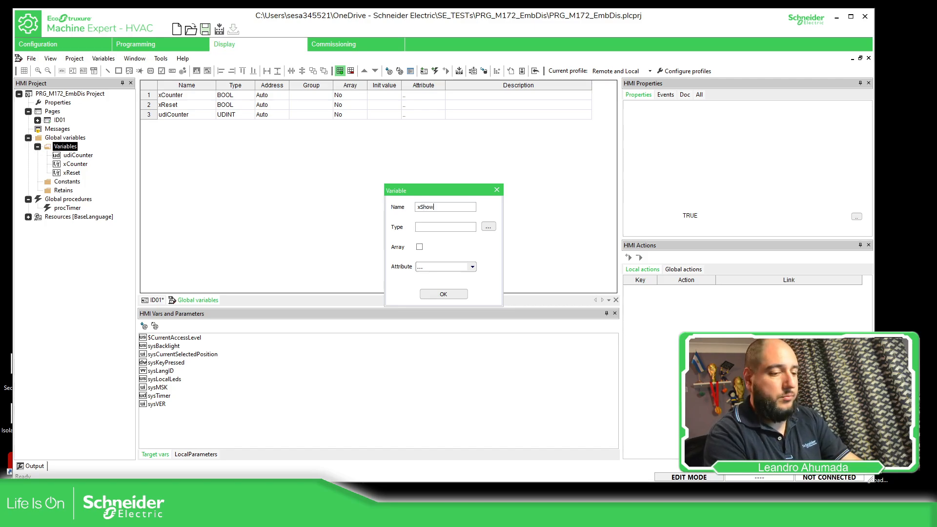
pyautogui.press('Return')
pyautogui.click(479, 272)
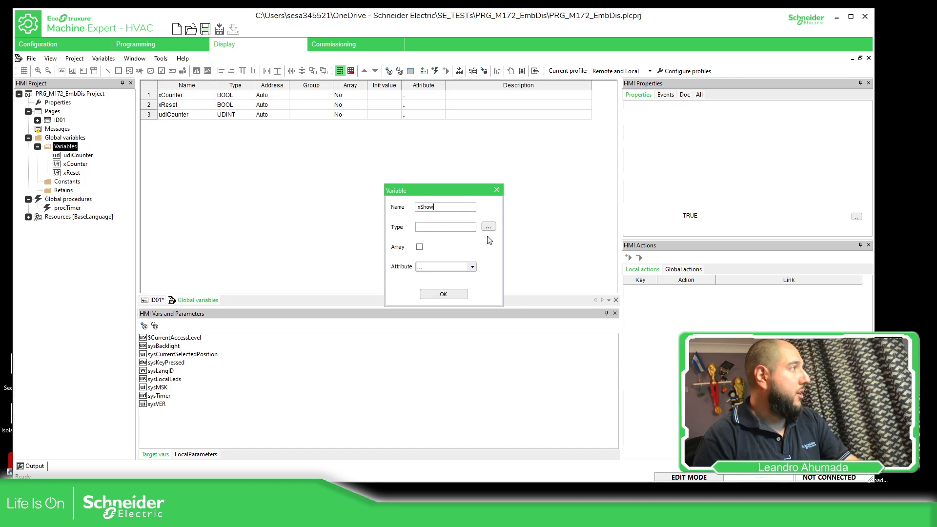
pyautogui.click(490, 233)
pyautogui.click(403, 216)
pyautogui.click(481, 273)
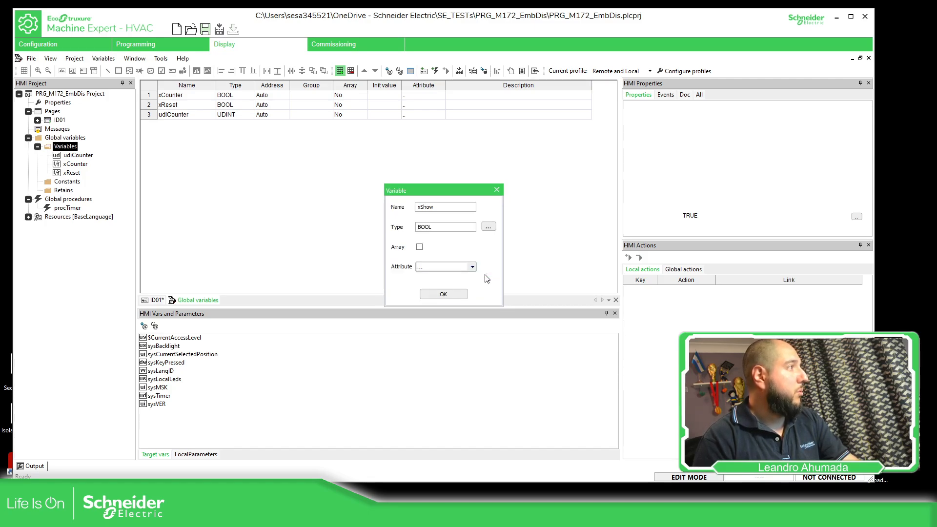
pyautogui.click(449, 297)
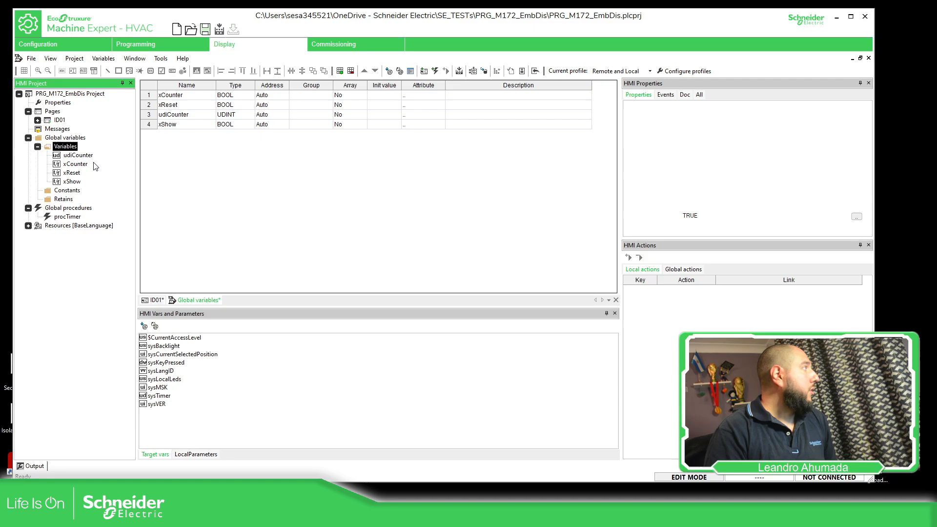
pyautogui.doubleClick(59, 120)
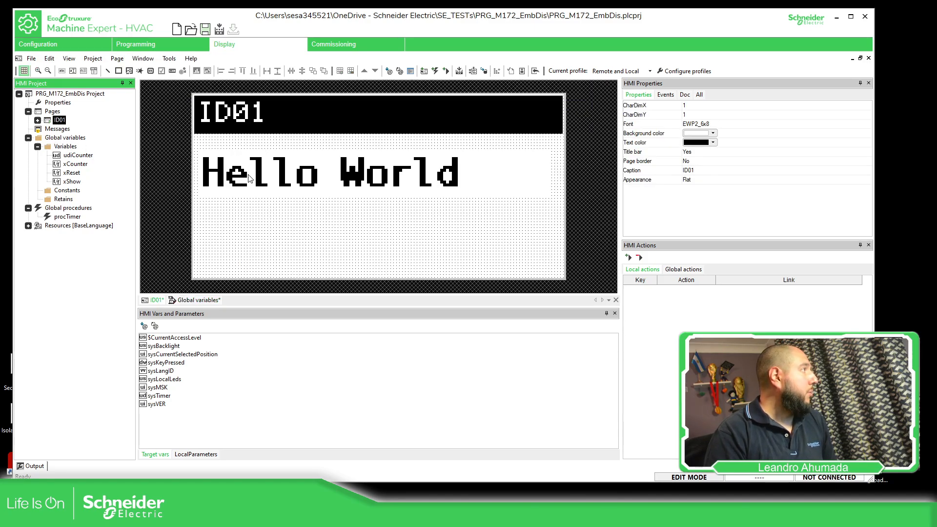
# Move the Hello World string to about X 4, Y 18 and place an edit box for xShow below it, at about X 57, Y 44
pyautogui.click(316, 166)
pyautogui.moveTo(316, 166); pyautogui.dragTo(308, 163)
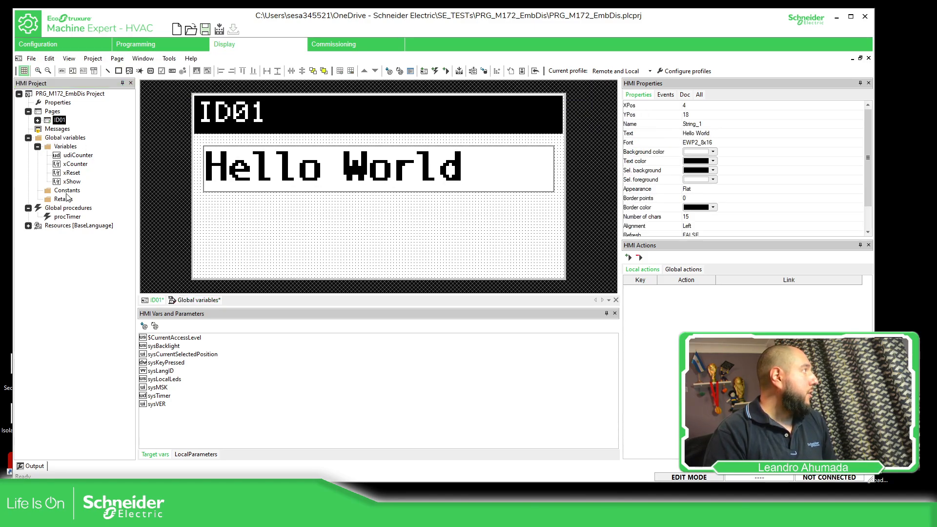
pyautogui.moveTo(72, 181); pyautogui.dragTo(400, 233)
pyautogui.click(422, 298)
# Set the xShow edit box's font to EWP2_8x16 and review its remaining properties
pyautogui.click(699, 143)
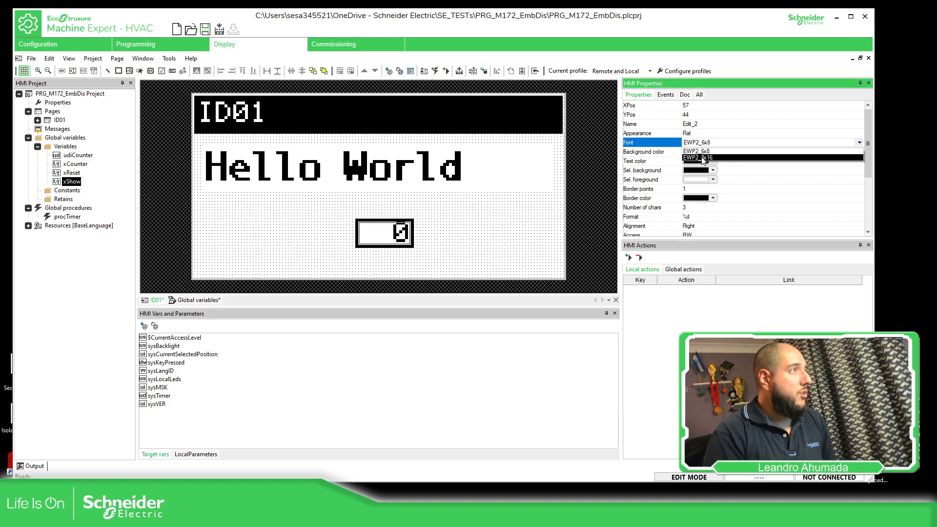
pyautogui.click(704, 157)
pyautogui.scroll(-1, 727, 187)
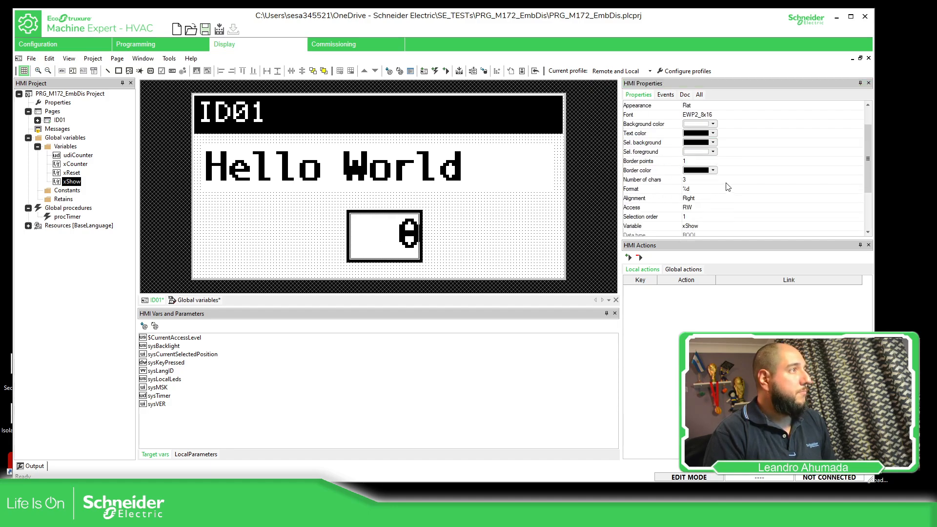
pyautogui.scroll(-2, 728, 187)
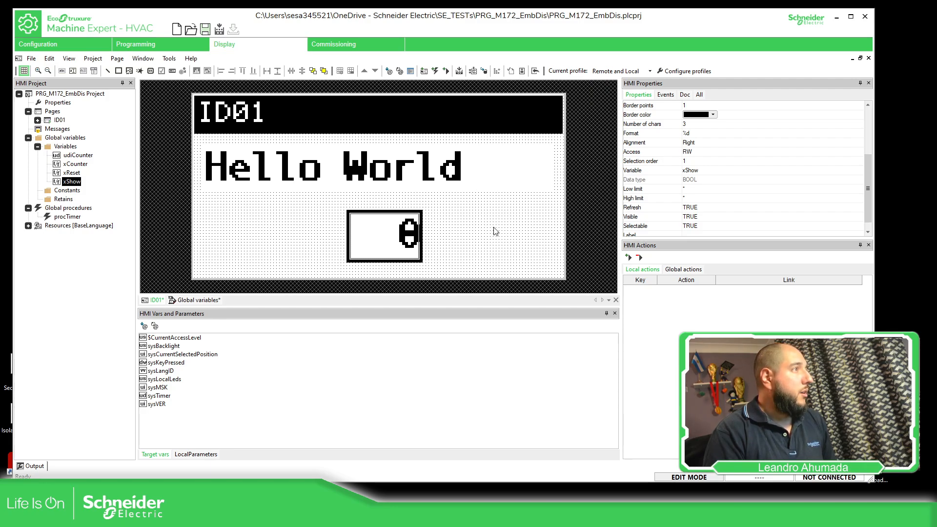
# Bind the Hello World string's Visible property to the variable xShow
pyautogui.click(449, 157)
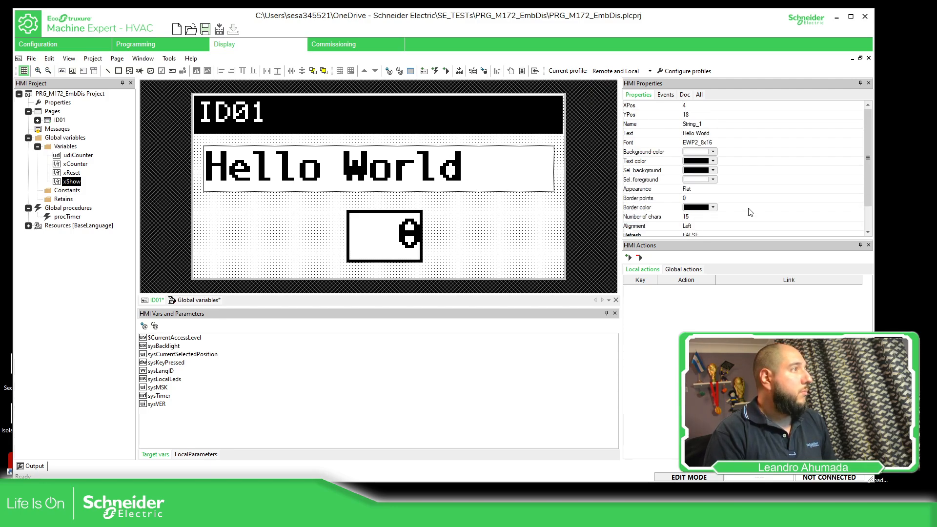
pyautogui.scroll(-1, 756, 221)
pyautogui.click(862, 218)
pyautogui.click(856, 216)
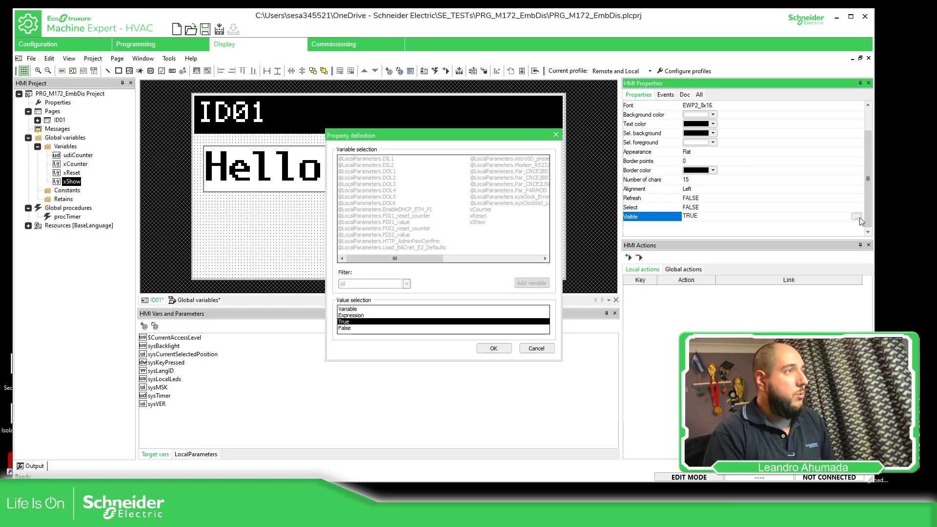
pyautogui.click(356, 312)
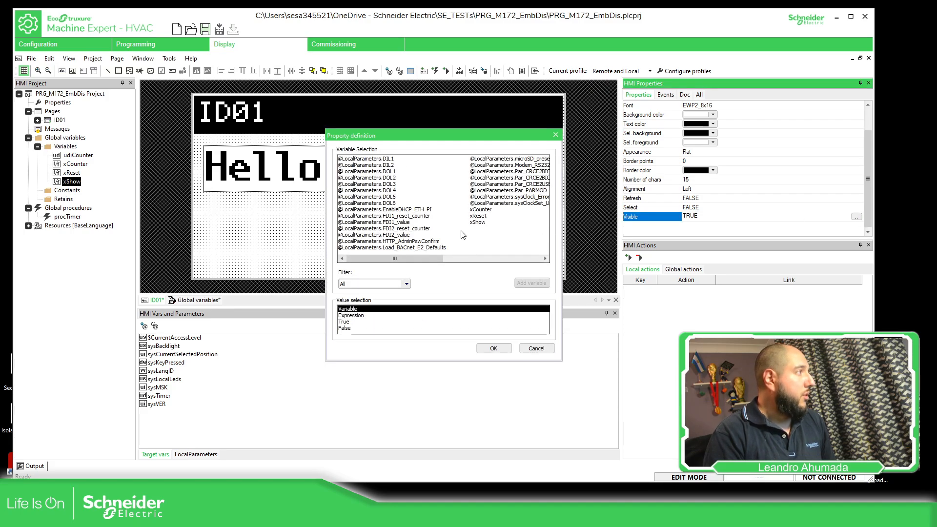
pyautogui.click(480, 224)
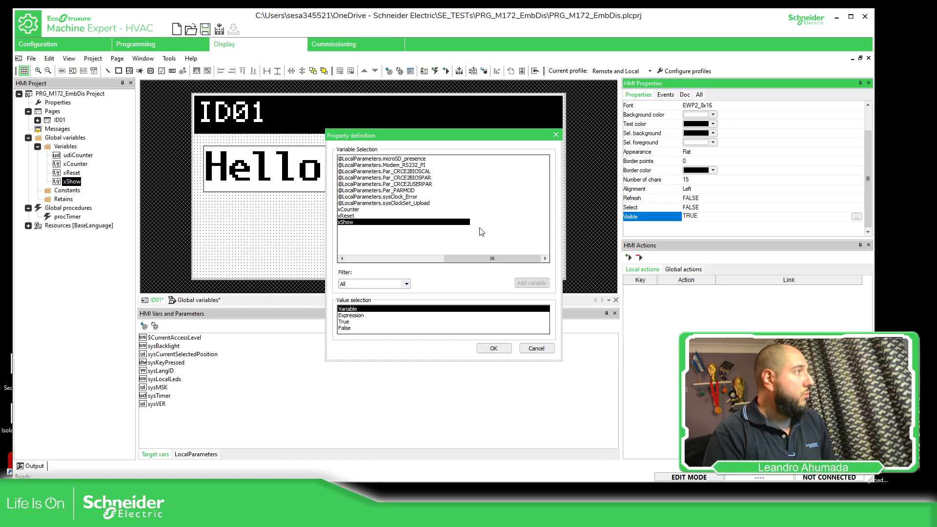
pyautogui.click(495, 349)
# Start the simulation mode using the existing workspace TrainingPlc.WKSX
pyautogui.click(388, 244)
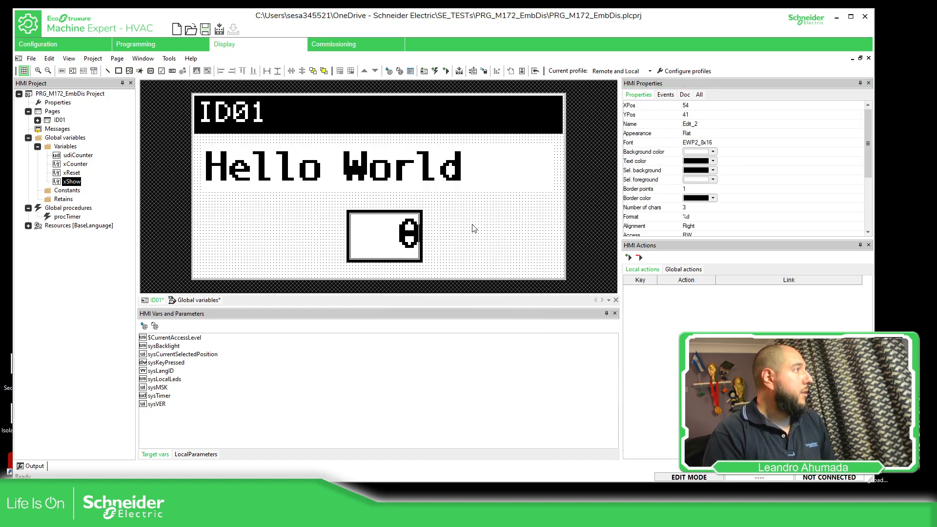
pyautogui.click(473, 71)
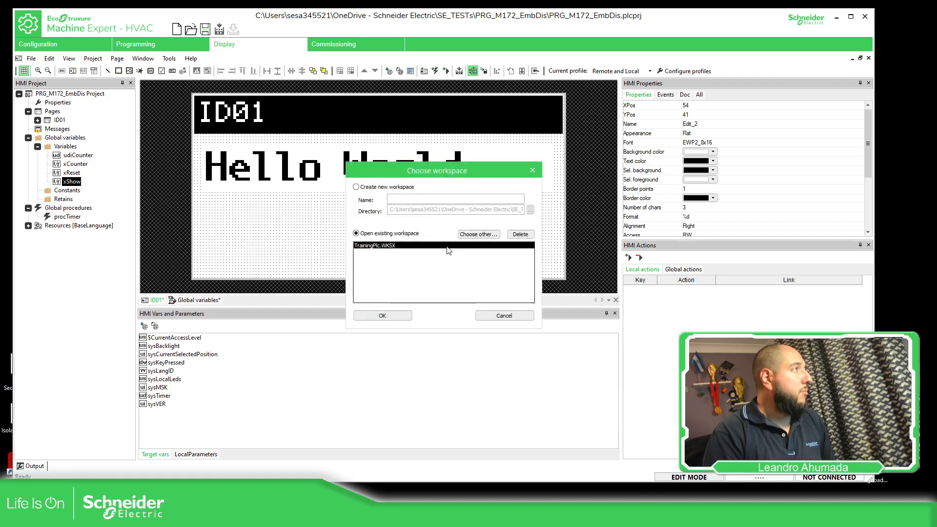
pyautogui.click(382, 316)
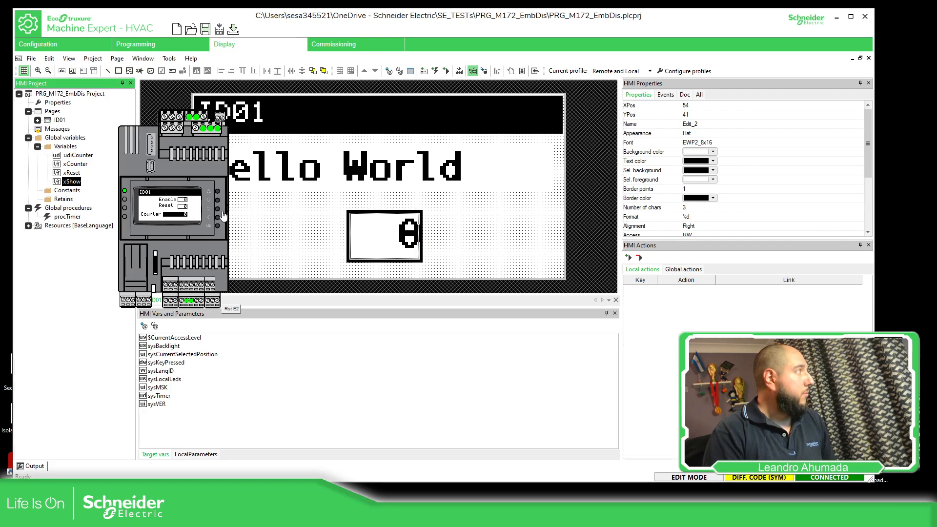
# Compile and download the project to the simulated controller, and set xShow to 1 on its display
pyautogui.click(484, 72)
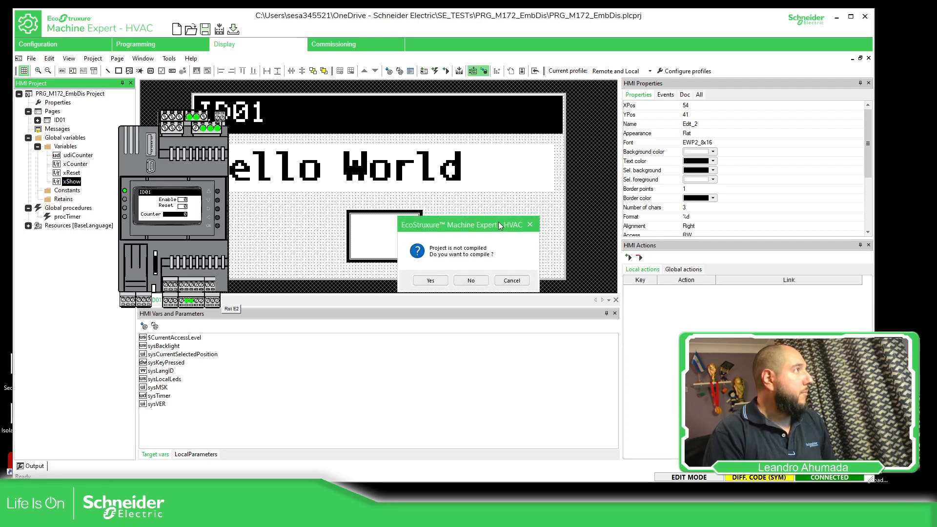
pyautogui.click(433, 282)
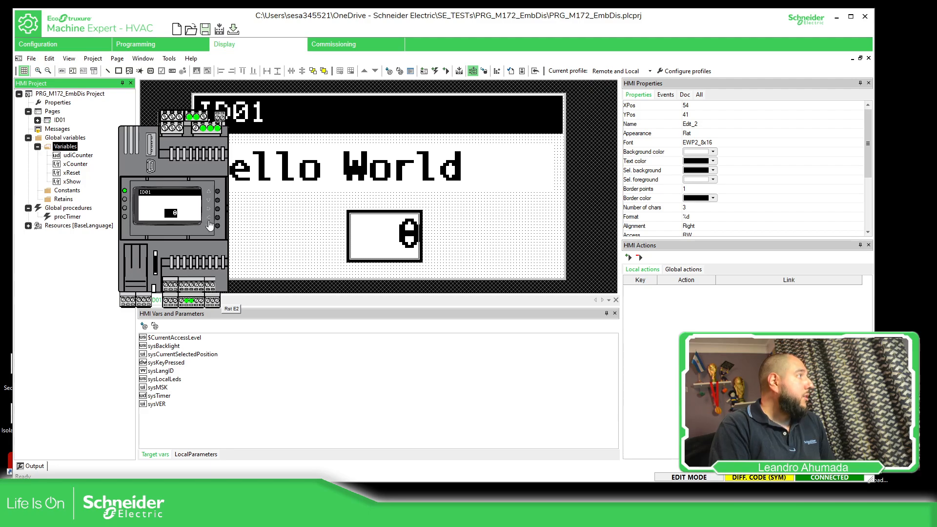
pyautogui.click(218, 192)
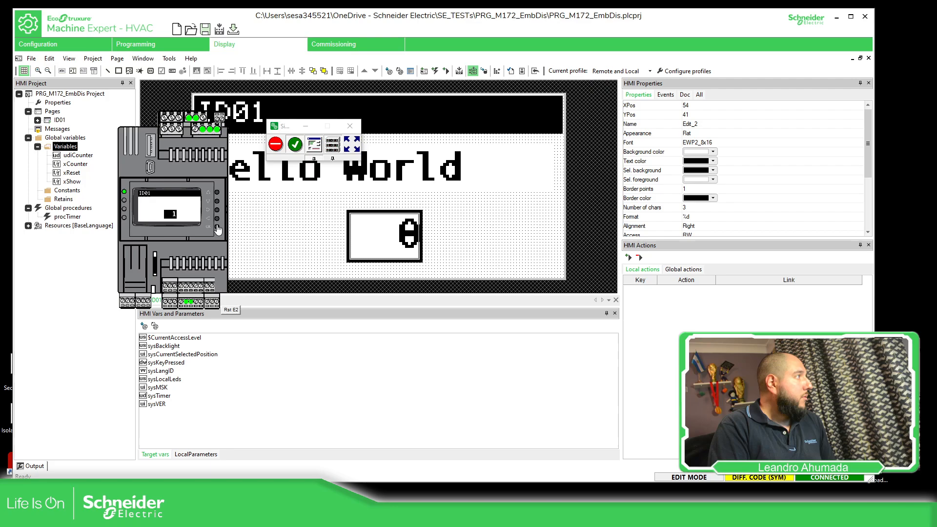
# Bind the Hello World string's Refresh property to the variable xShow
pyautogui.click(398, 175)
pyautogui.scroll(-2, 686, 195)
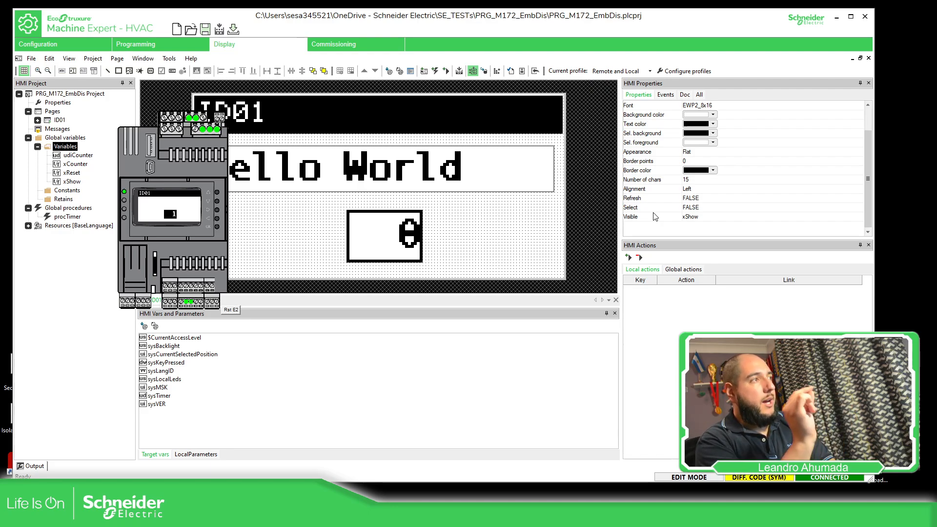
pyautogui.click(659, 199)
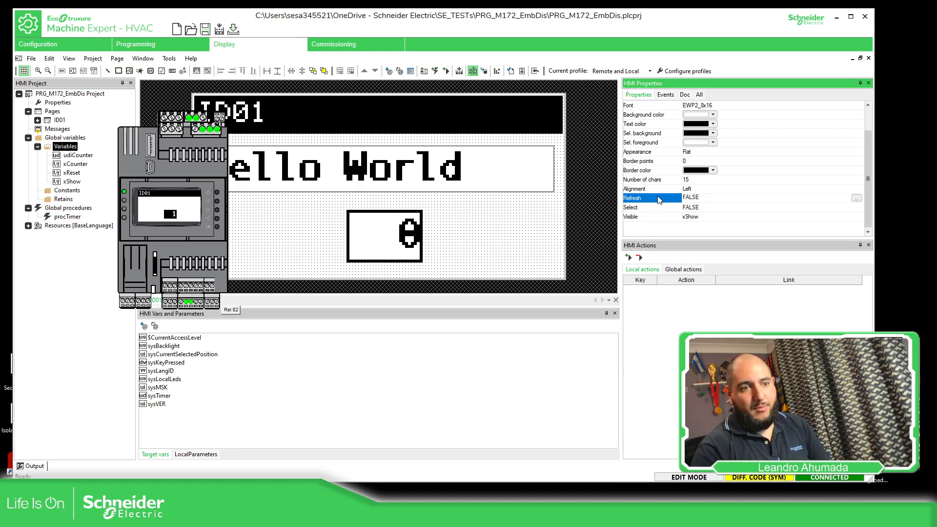
pyautogui.click(857, 199)
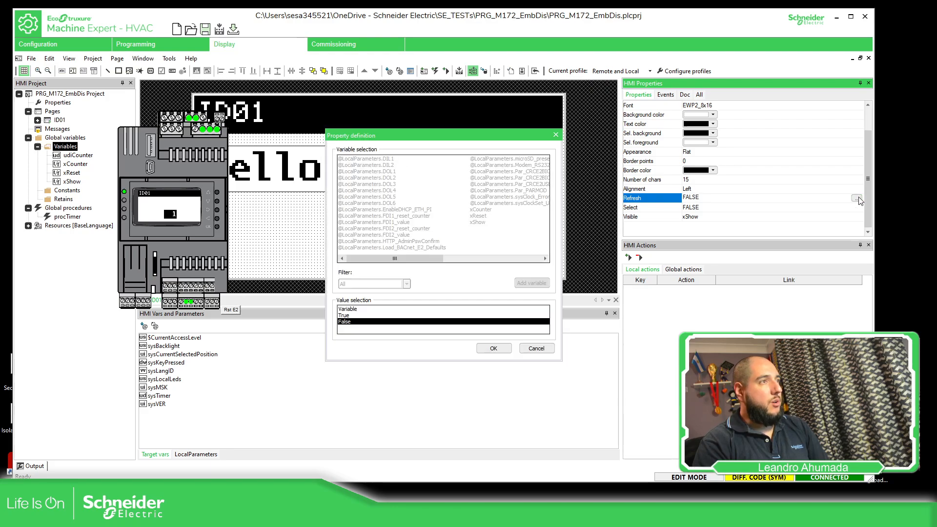
pyautogui.click(362, 315)
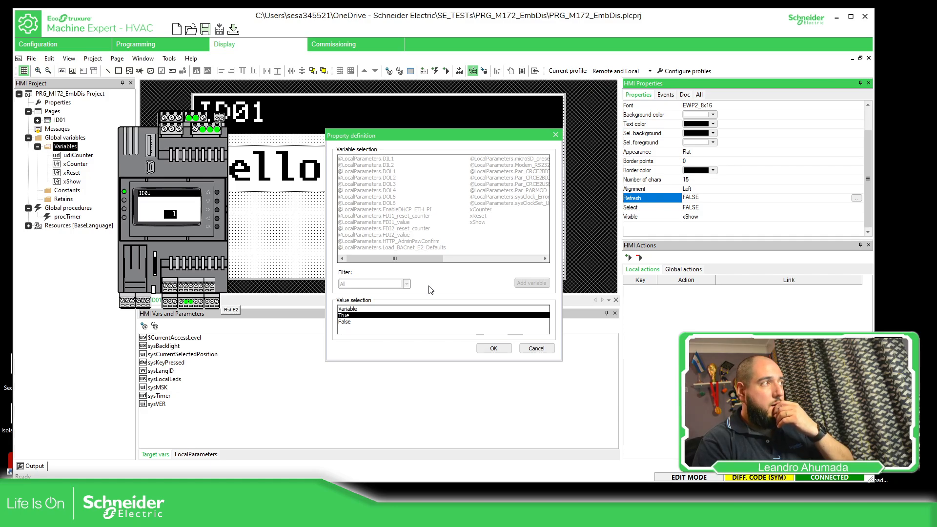
pyautogui.click(360, 310)
pyautogui.click(480, 224)
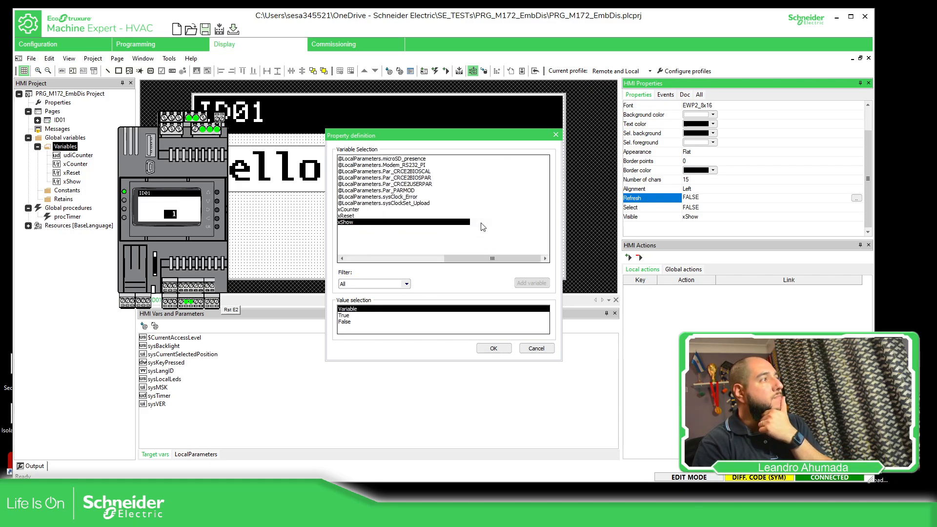
pyautogui.click(493, 346)
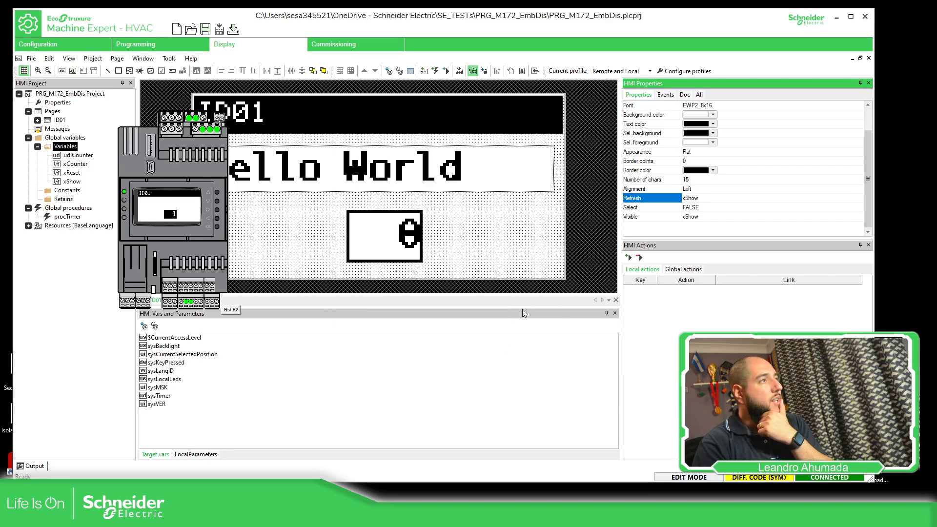
# Recompile and download the project to the simulator, and test the string by switching xShow to 1 and back to 0
pyautogui.click(489, 230)
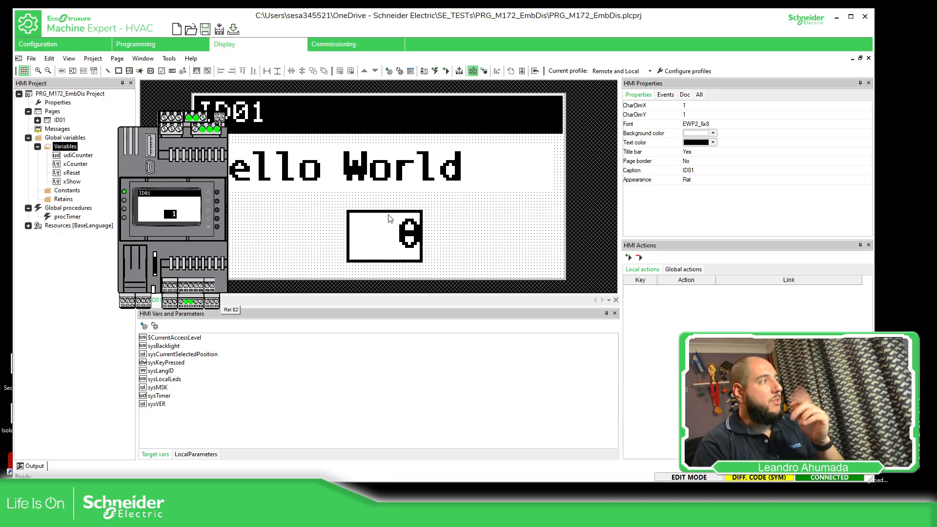
pyautogui.click(484, 71)
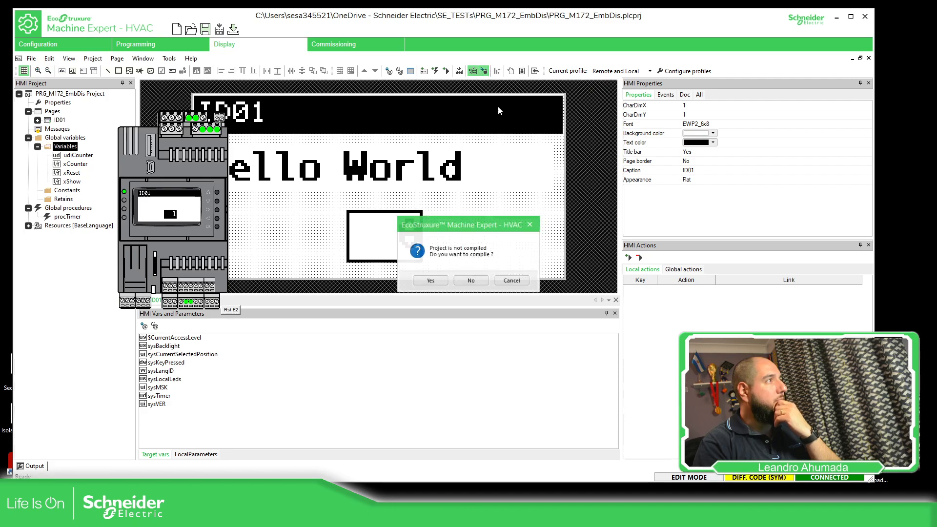
pyautogui.click(431, 280)
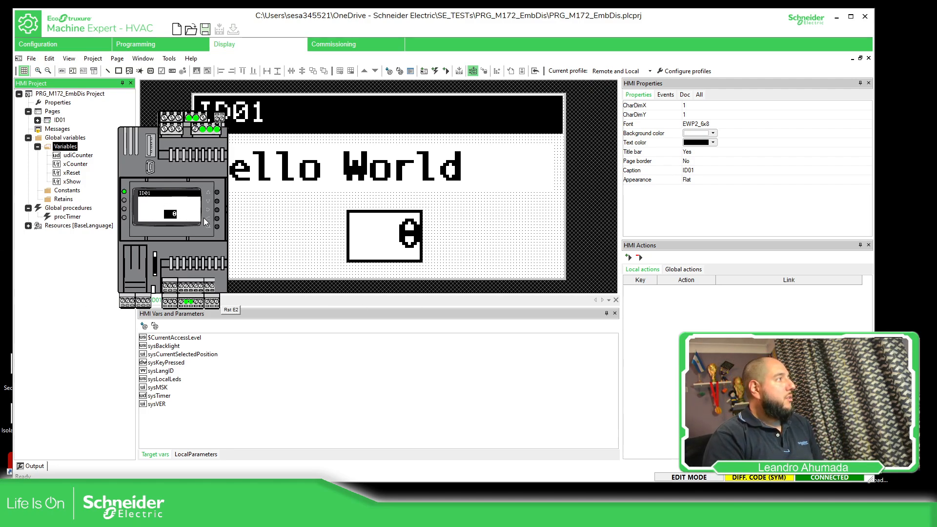
pyautogui.click(217, 192)
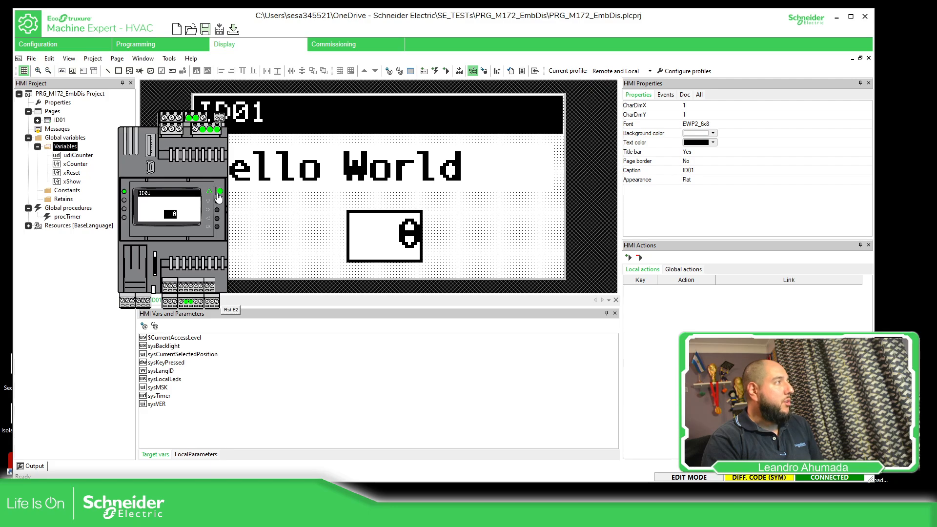
pyautogui.click(217, 231)
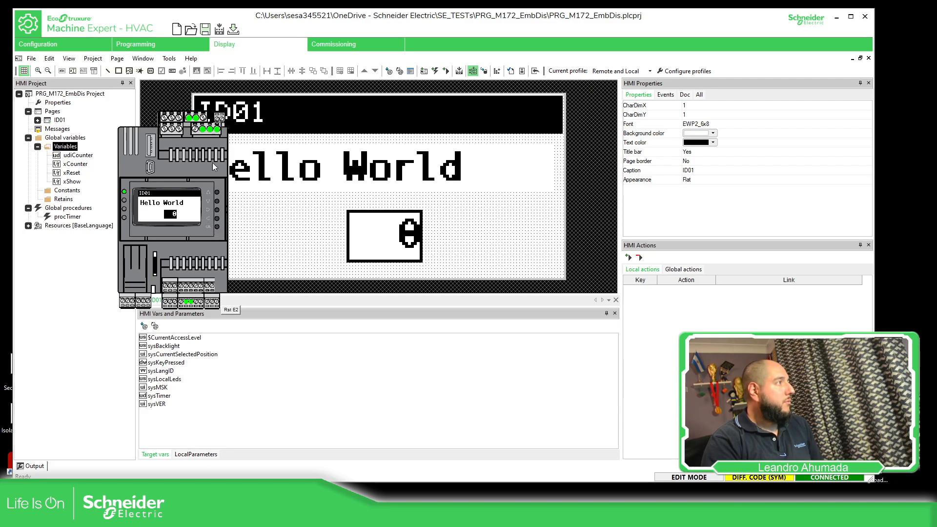
pyautogui.click(217, 227)
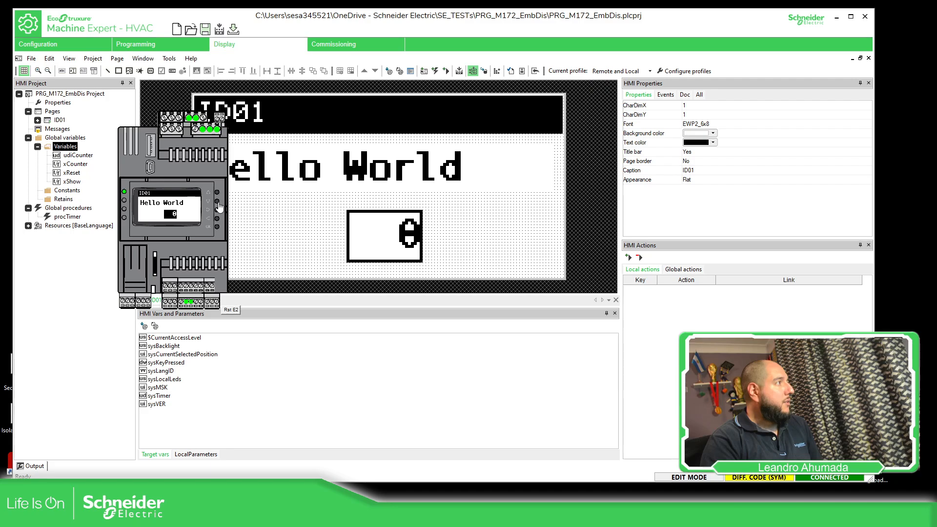
pyautogui.click(217, 227)
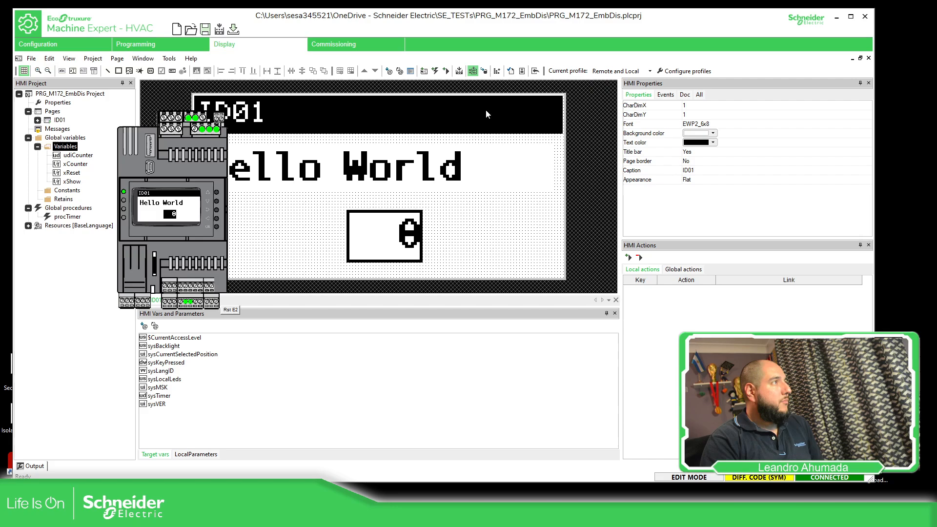
# Set the Hello World string's Refresh property to the fixed value True
pyautogui.click(457, 168)
pyautogui.click(392, 235)
pyautogui.click(477, 169)
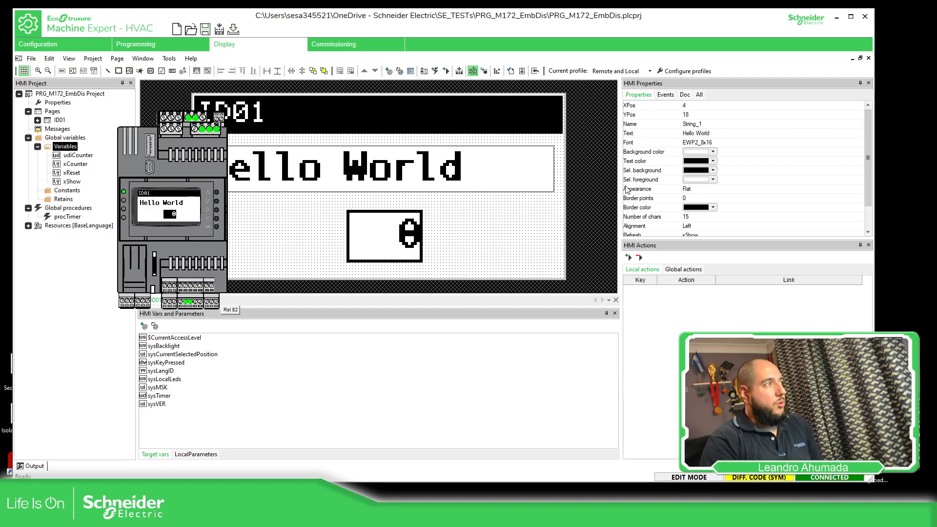
pyautogui.click(717, 198)
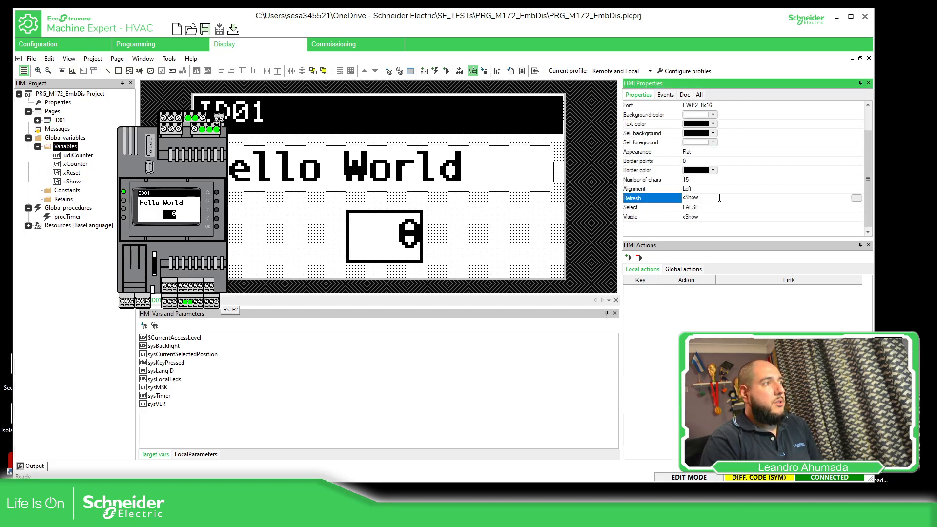
pyautogui.click(856, 198)
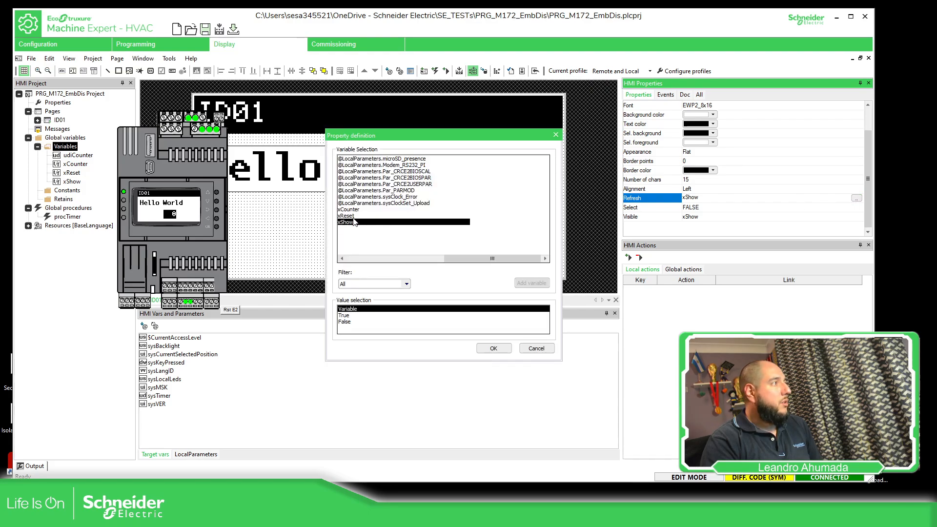
pyautogui.click(346, 316)
pyautogui.click(494, 349)
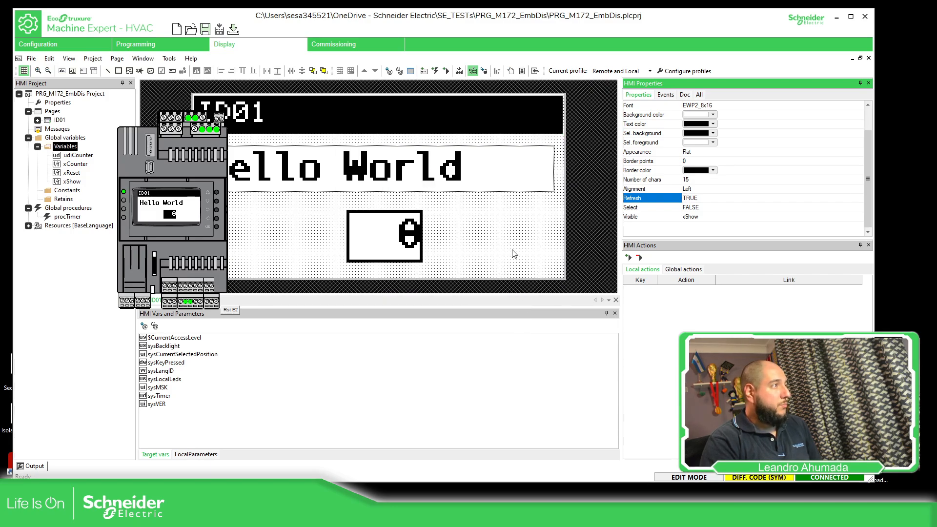
pyautogui.click(658, 233)
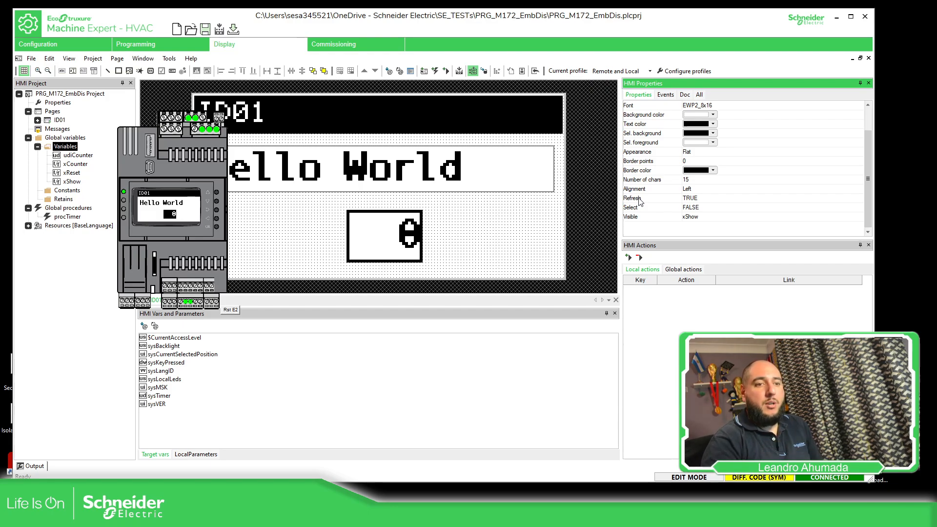
# Compile and download the page with the always-on refresh to the simulator, and set xShow to 1 on its display
pyautogui.click(483, 71)
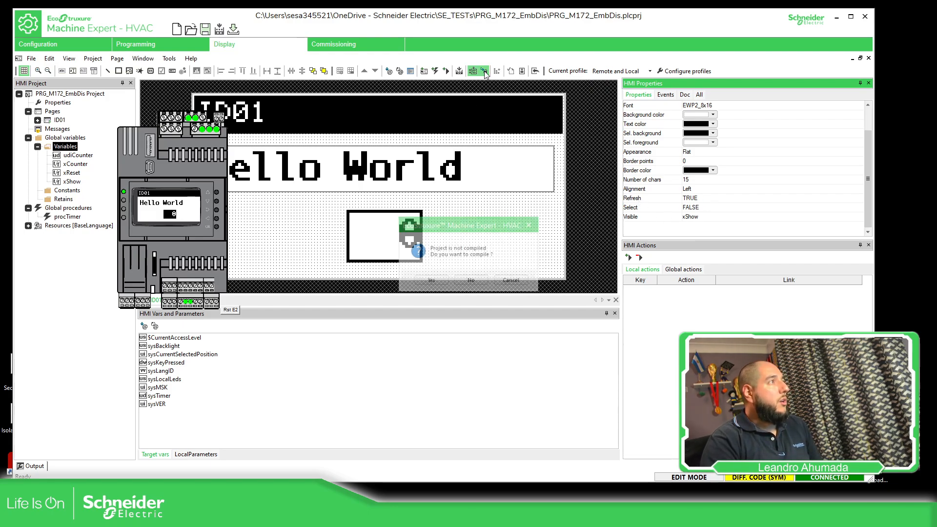
pyautogui.click(442, 282)
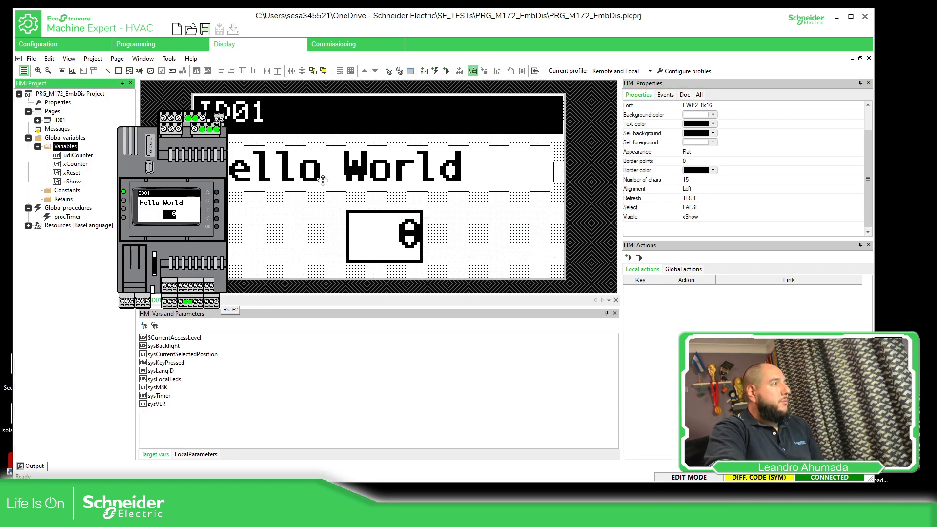
pyautogui.click(217, 227)
pyautogui.click(217, 193)
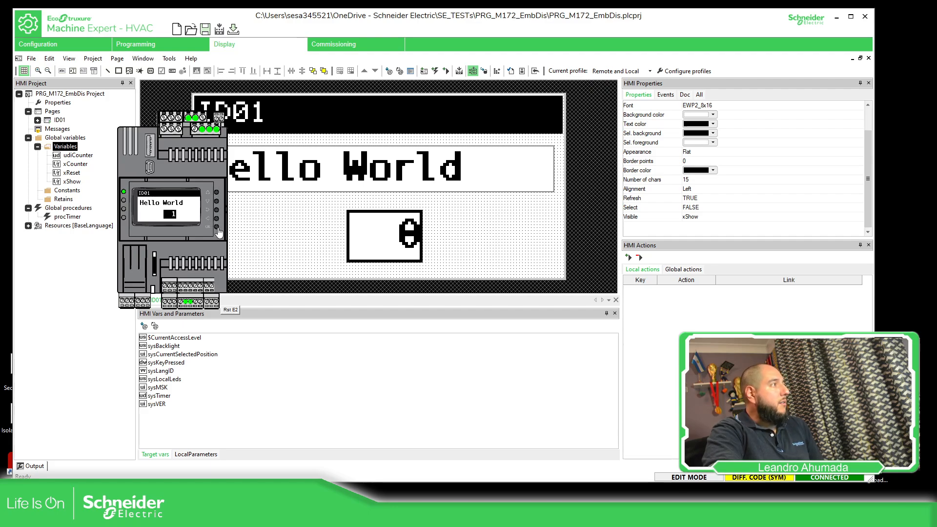
# Set xShow back to 0 on the simulated controller display to test hiding the Hello World string
pyautogui.click(217, 228)
pyautogui.click(217, 201)
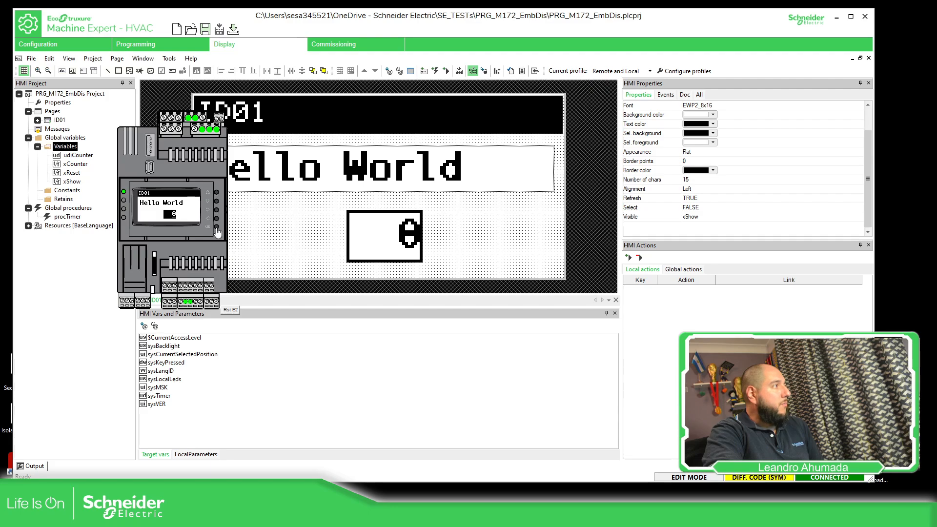
pyautogui.click(216, 228)
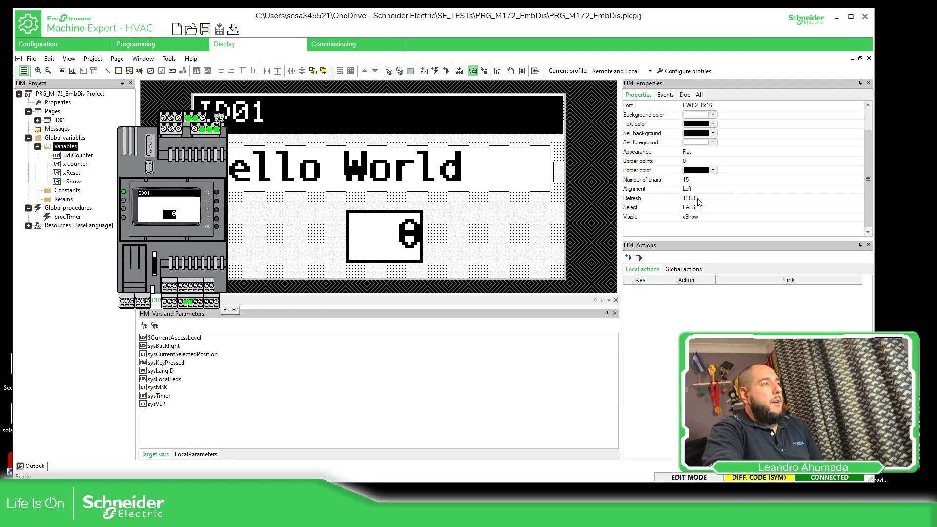
# Review the Refresh and Visible properties of the Hello World string on page ID01
pyautogui.click(652, 198)
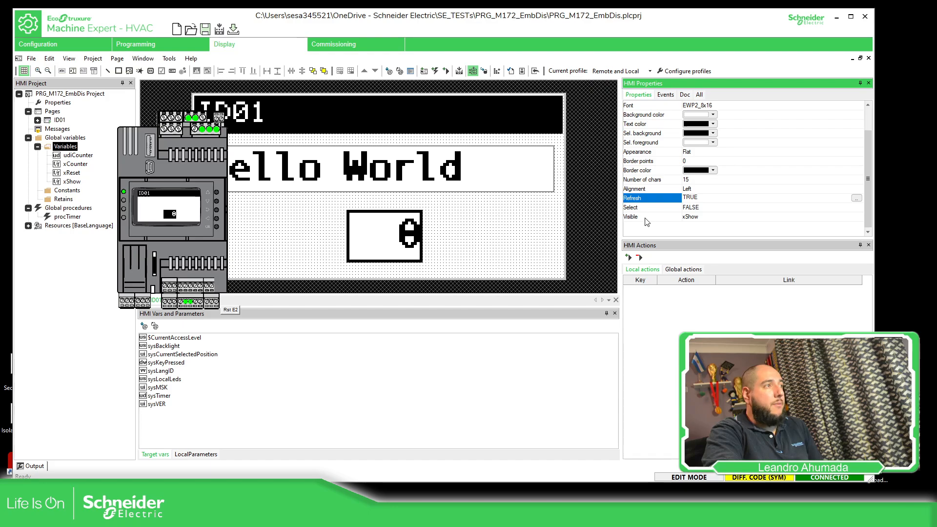
pyautogui.click(645, 218)
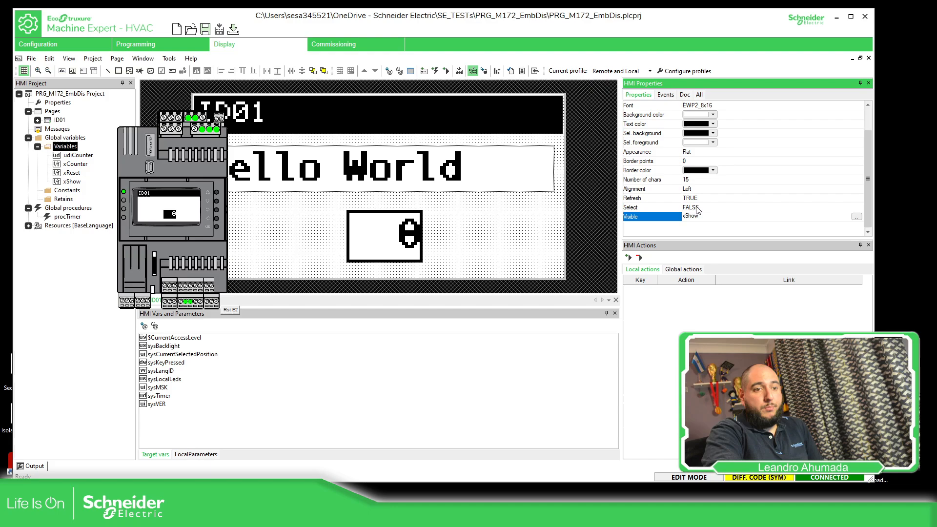
pyautogui.click(491, 237)
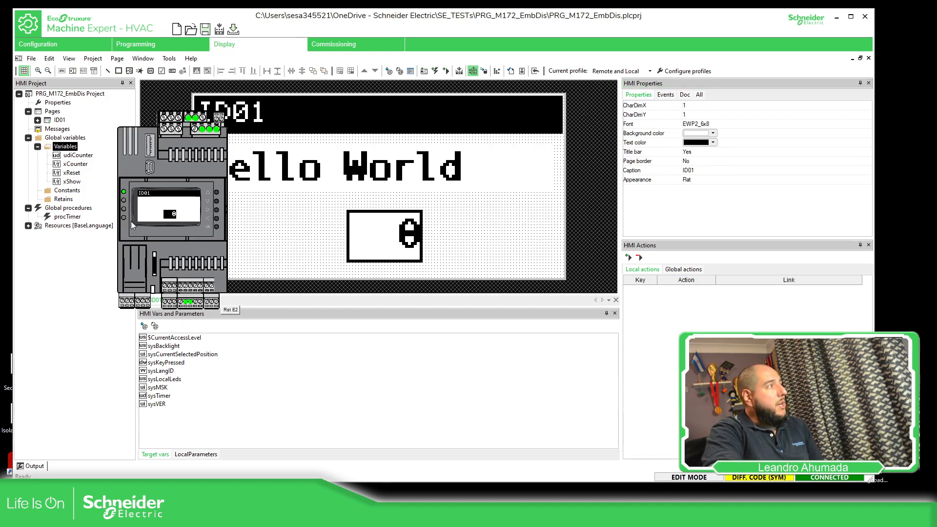
pyautogui.click(502, 175)
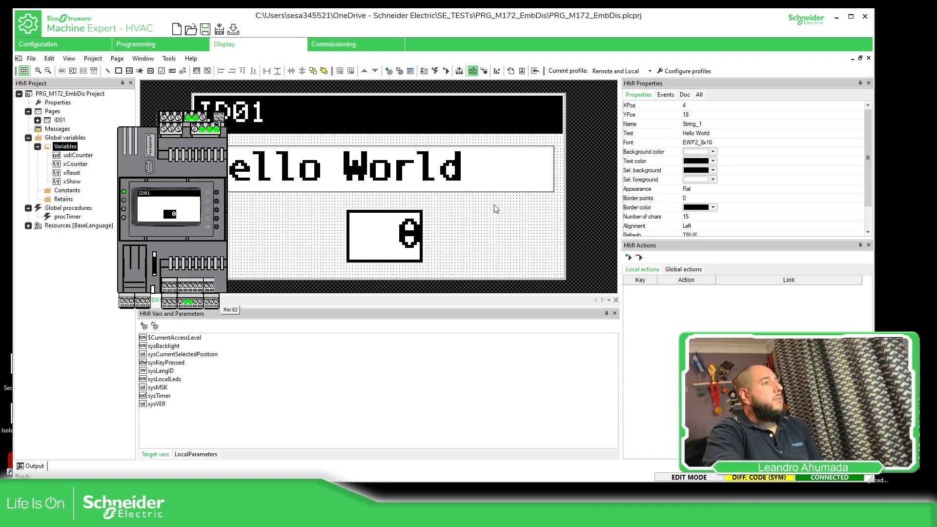
pyautogui.scroll(-2, 654, 156)
# Examine the Hello World string's BeforeUpdate and AfterUpdate events and the procedures available for BeforeUpdate, without assigning one
pyautogui.click(669, 96)
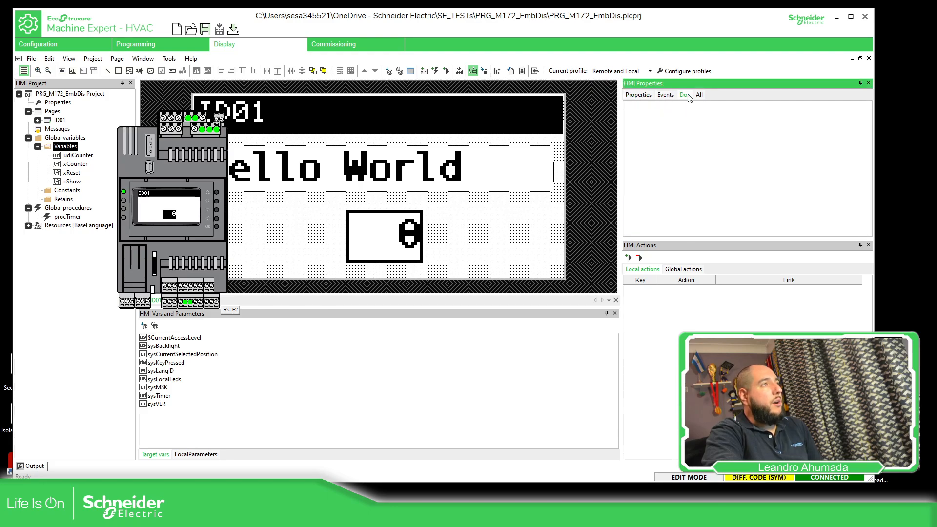
pyautogui.click(653, 106)
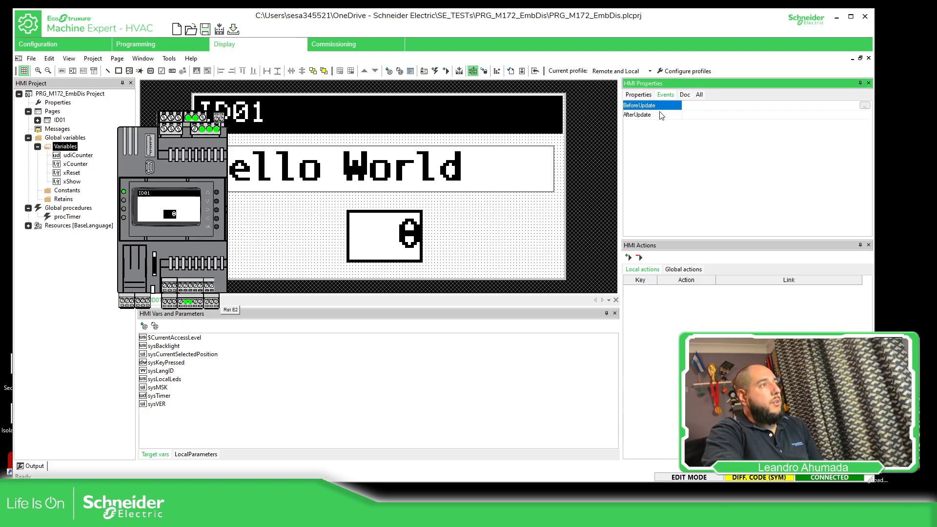
pyautogui.click(667, 116)
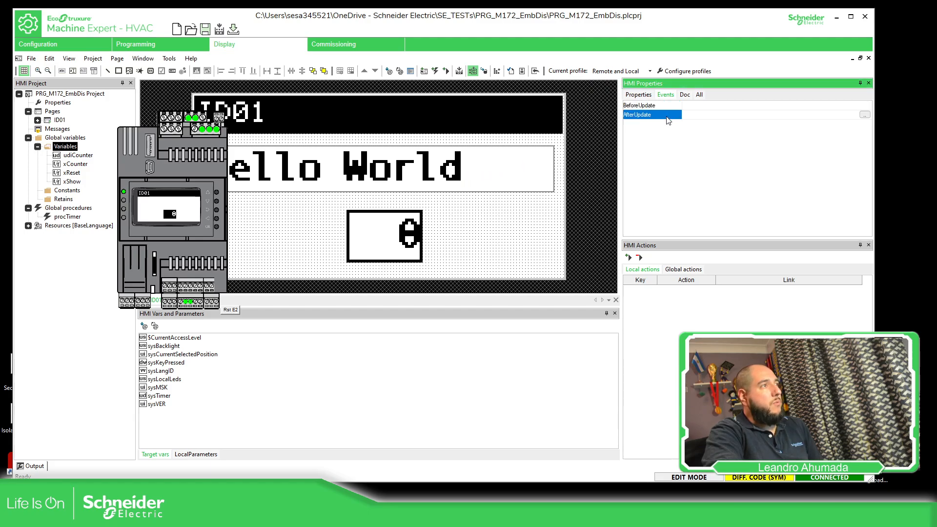
pyautogui.click(660, 105)
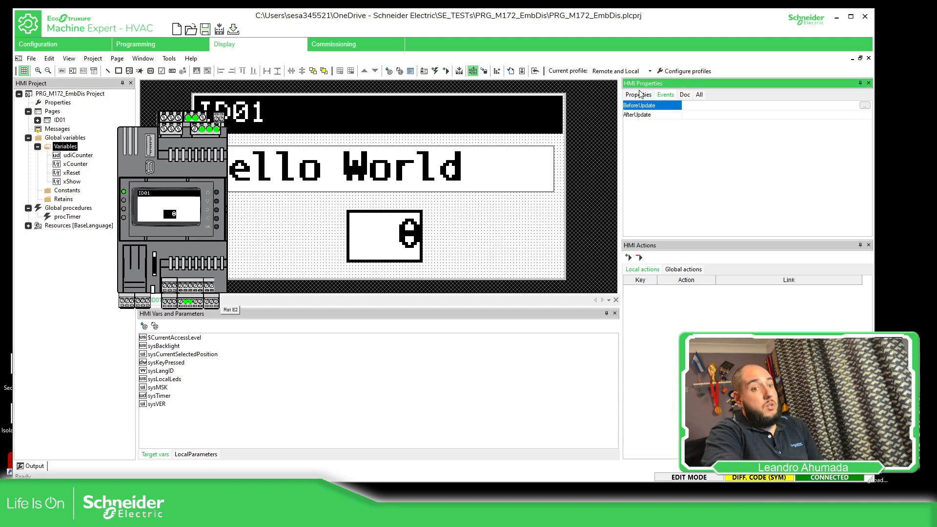
pyautogui.click(641, 95)
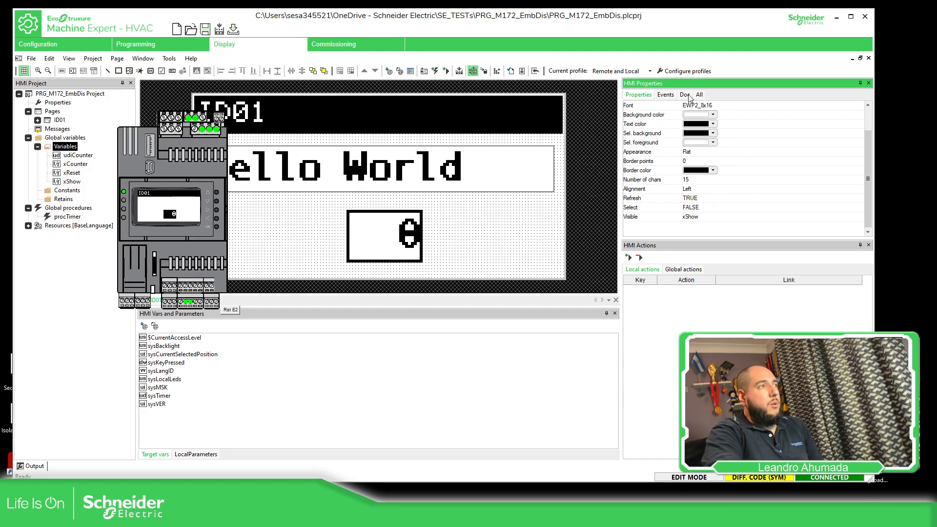
pyautogui.click(666, 95)
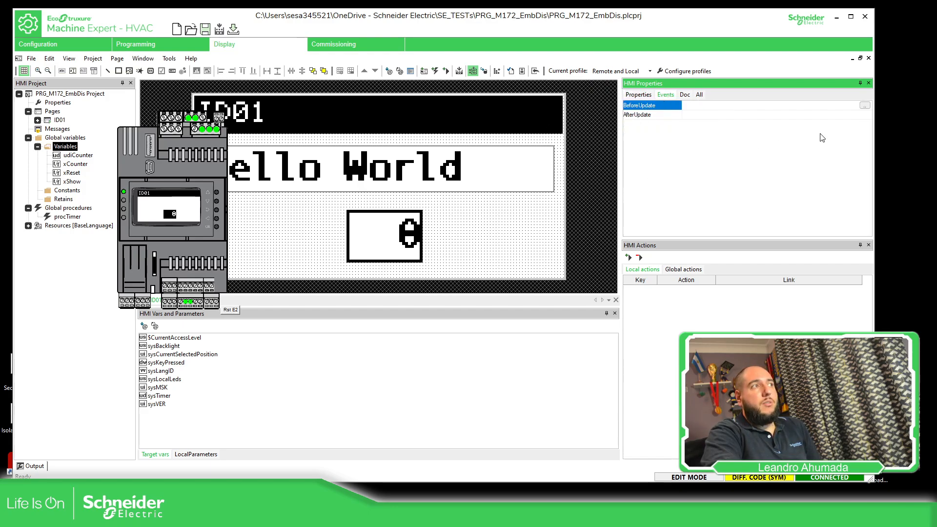
pyautogui.click(865, 106)
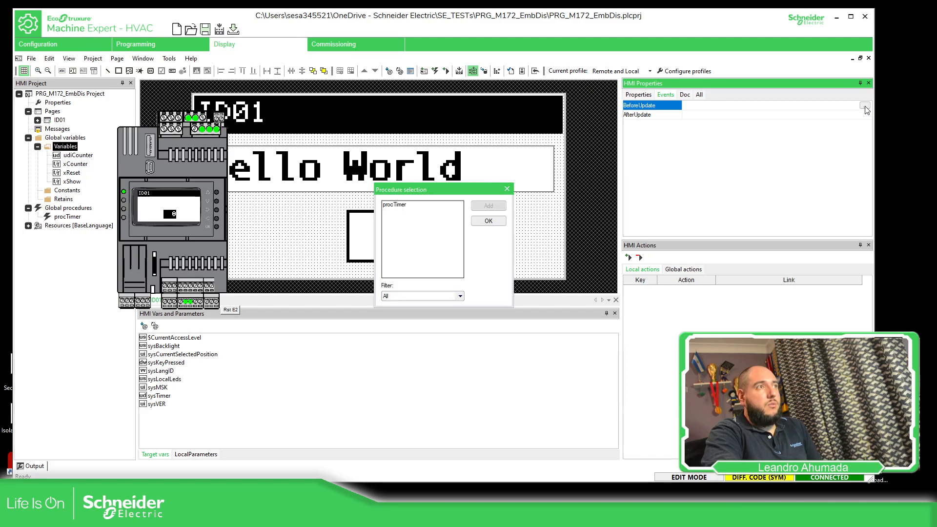
pyautogui.click(508, 189)
pyautogui.click(640, 95)
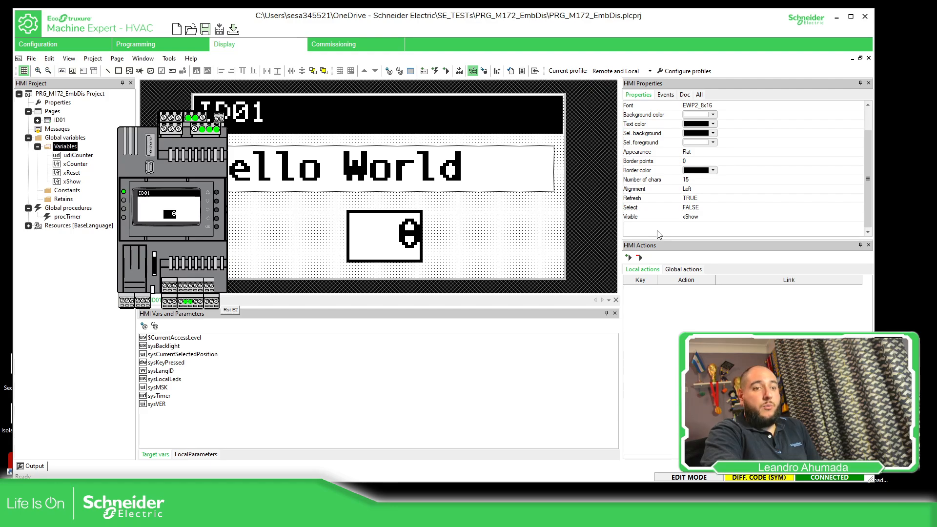
pyautogui.click(498, 218)
pyautogui.click(458, 178)
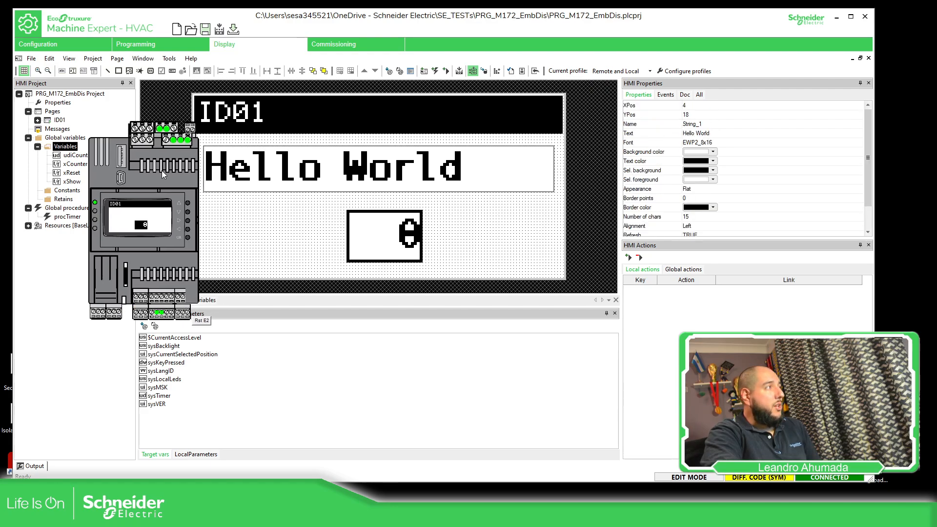